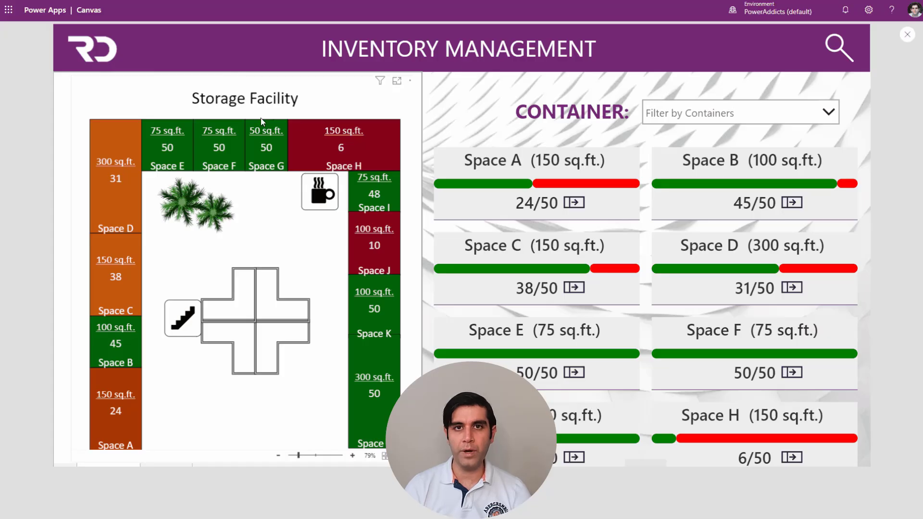
- Filter the storage facility containers to Space A, Space D and Space G
click(682, 114)
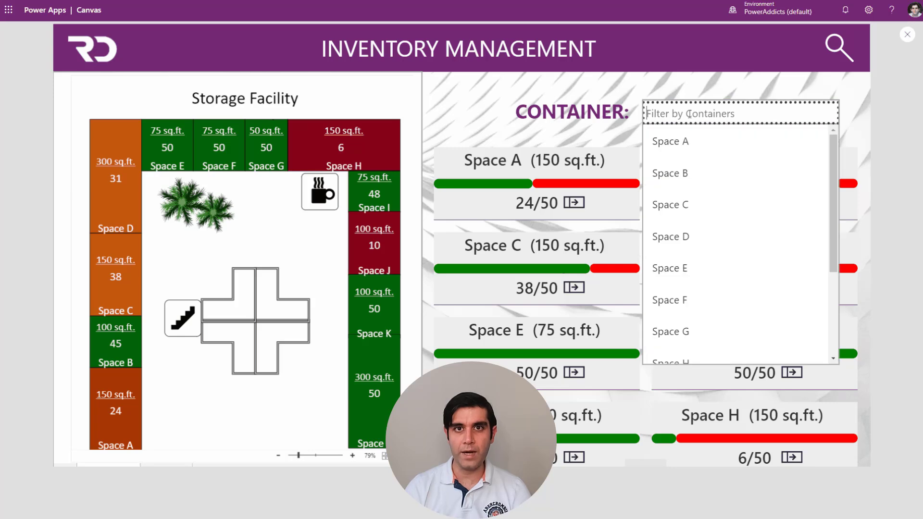
click(684, 145)
click(700, 263)
click(709, 354)
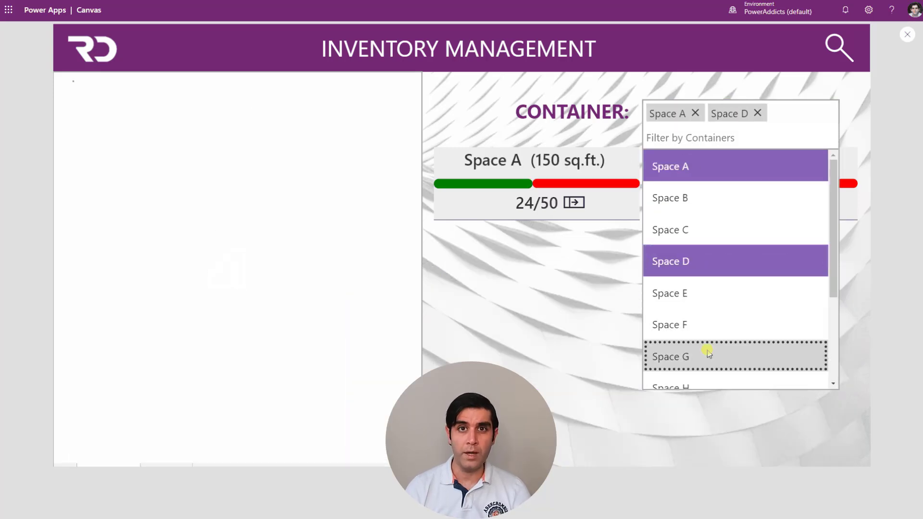
click(611, 204)
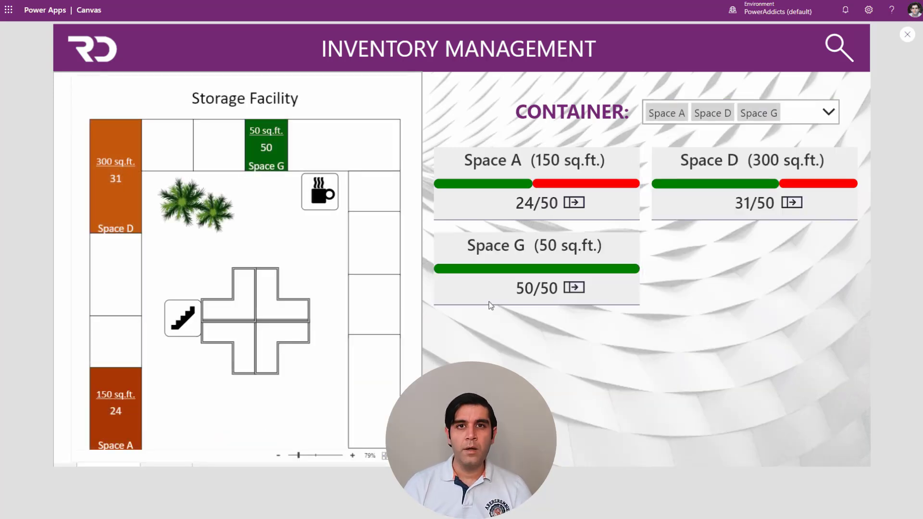
- Open the inventory for Space G from the floor plan and submit 10 of Adjustable Utility Bench with the note "bench"
click(255, 159)
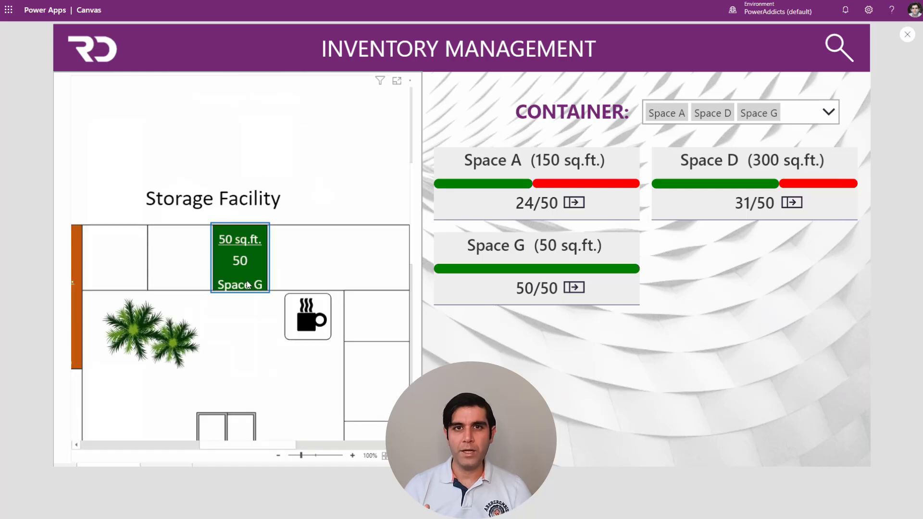
click(491, 248)
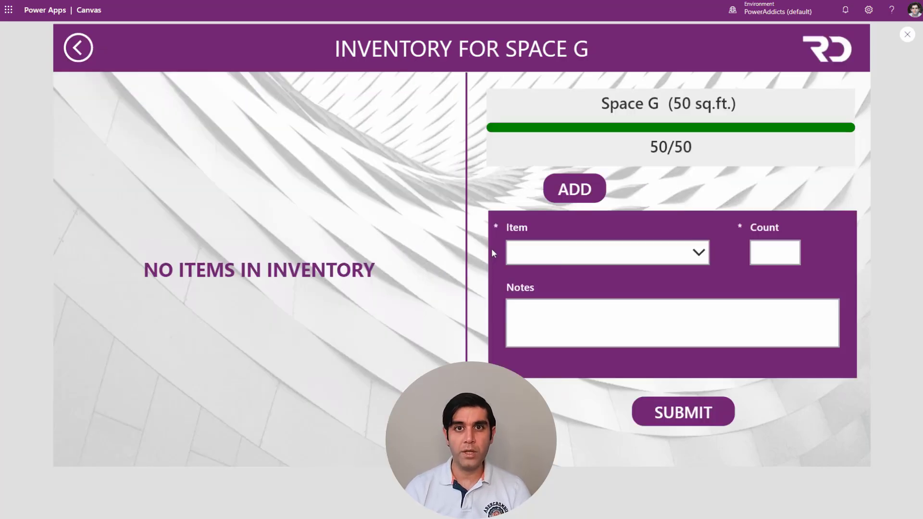
click(551, 258)
click(572, 257)
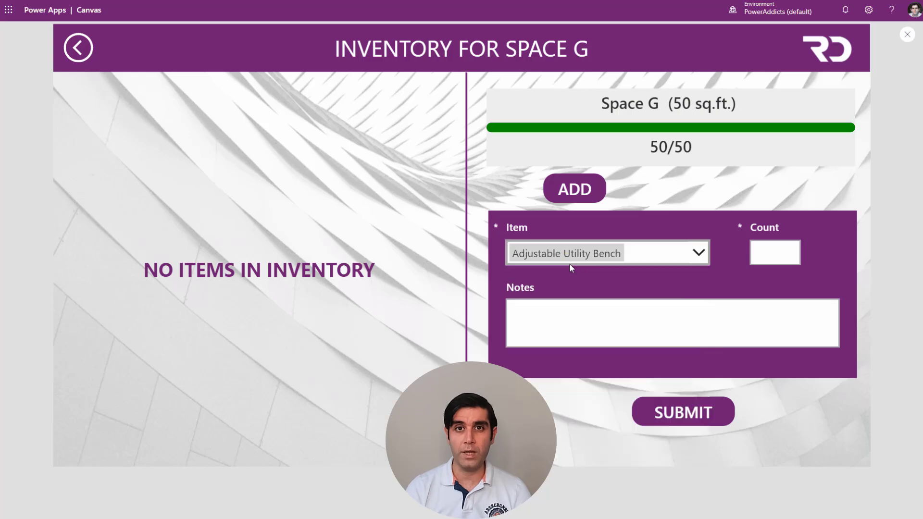
click(762, 256)
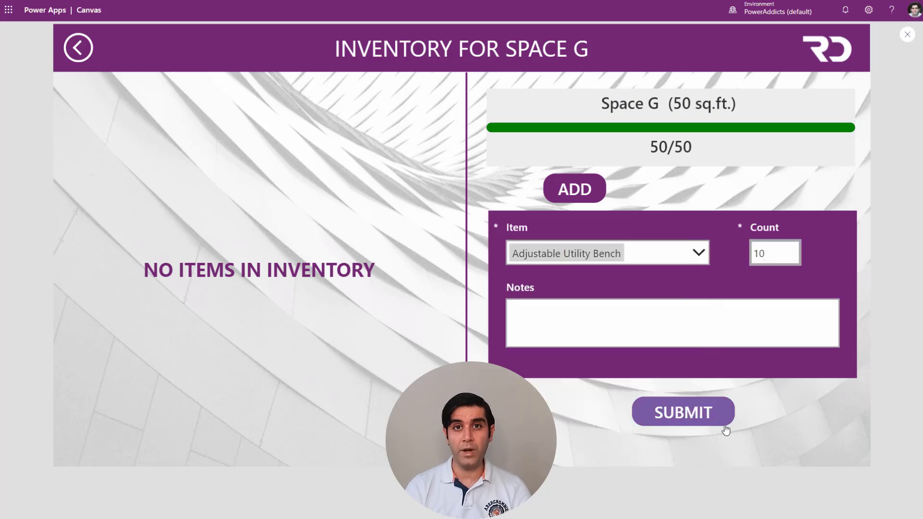
click(604, 325)
text(bench)
click(695, 419)
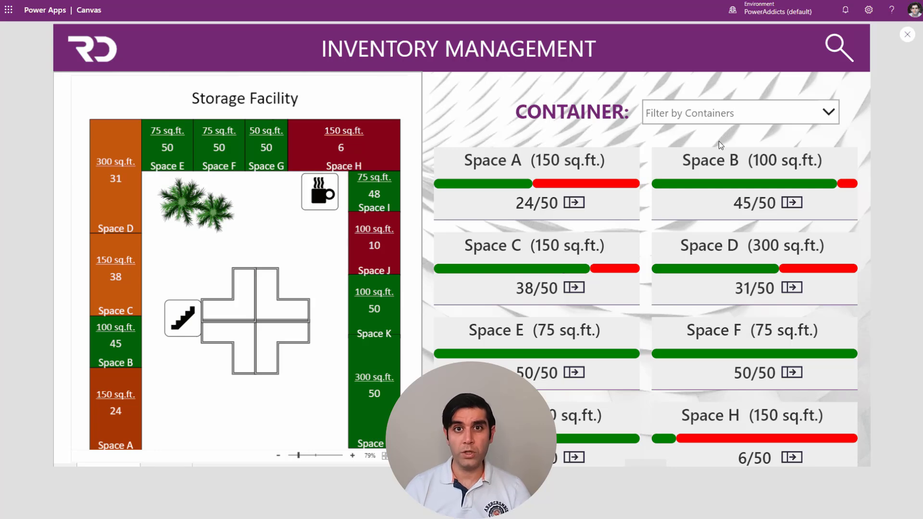
- Select Space A, Space D and Space G as the container filter in the inventory app
click(687, 114)
click(682, 144)
click(697, 262)
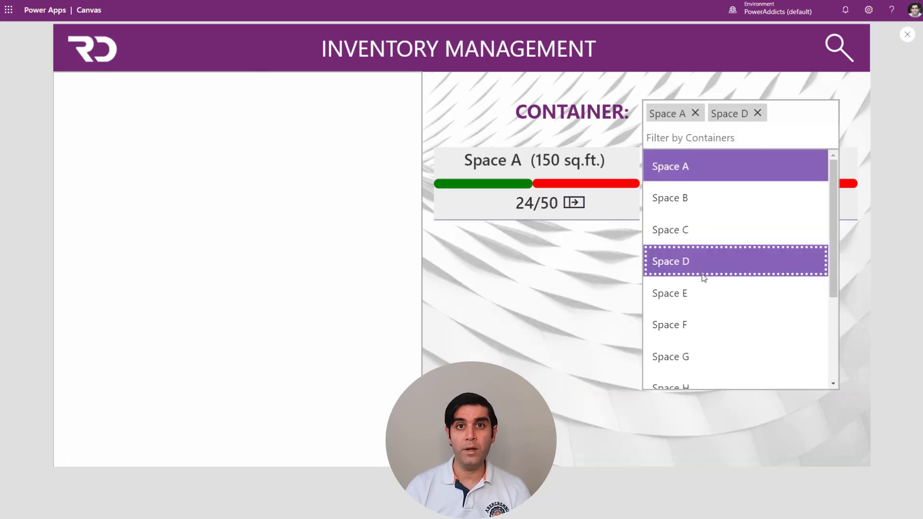
click(707, 357)
click(490, 305)
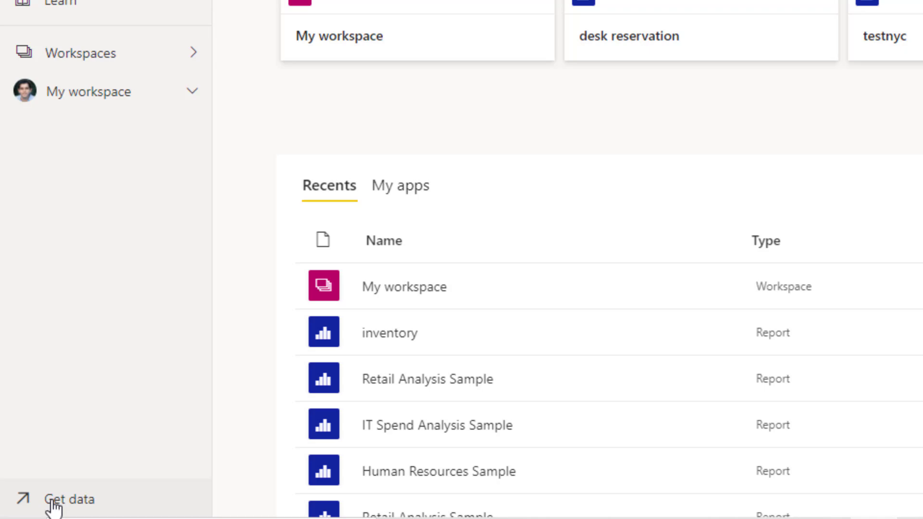
- Switch to Power BI, connect to the Opportunity Analysis Sample and open its new dashboard
click(53, 501)
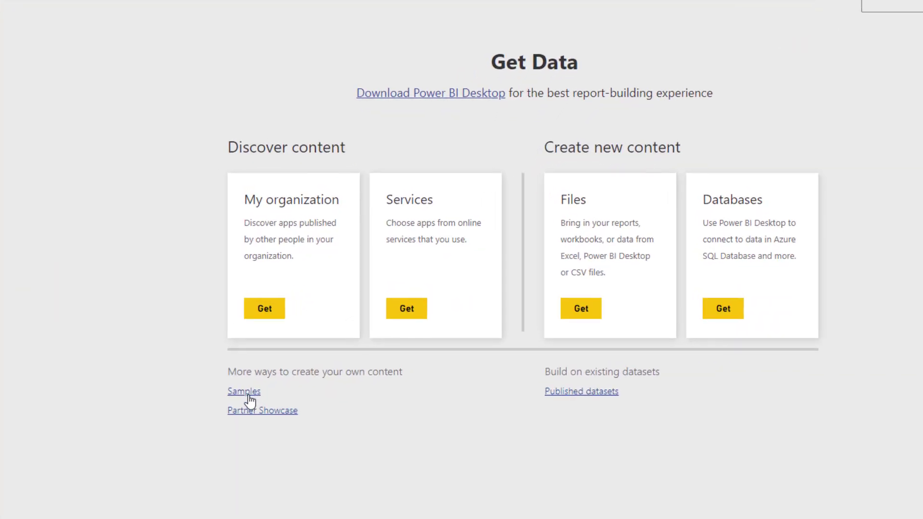
click(243, 393)
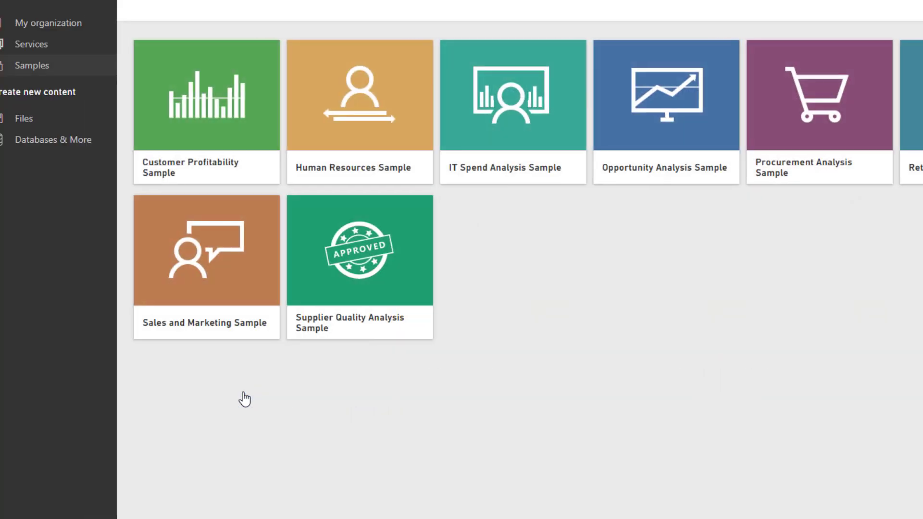
click(671, 147)
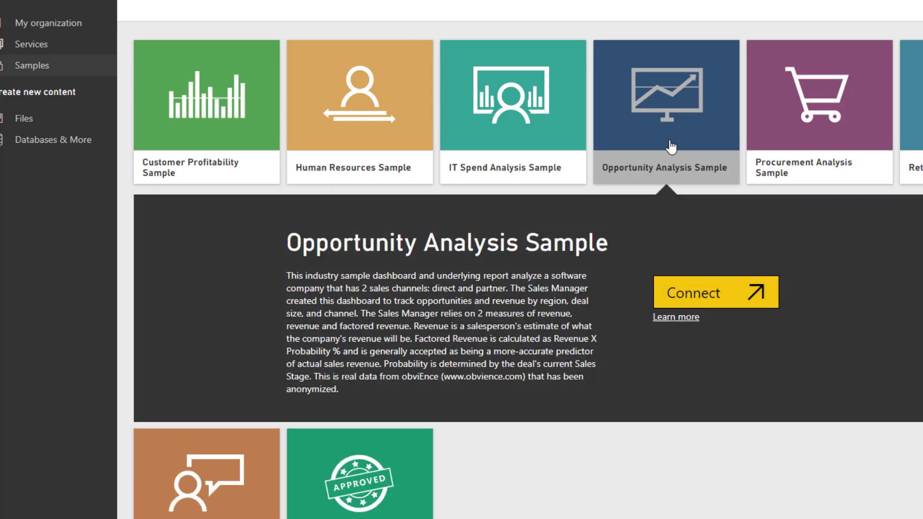
click(716, 295)
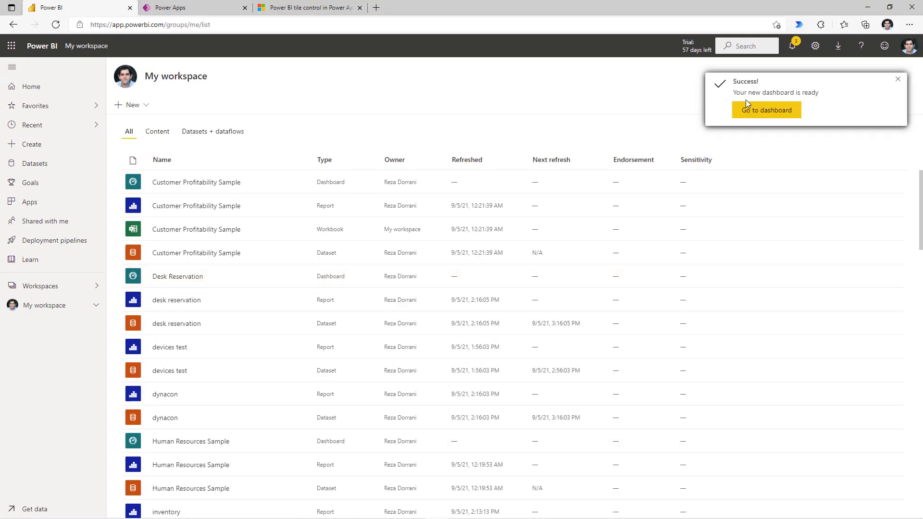
click(758, 116)
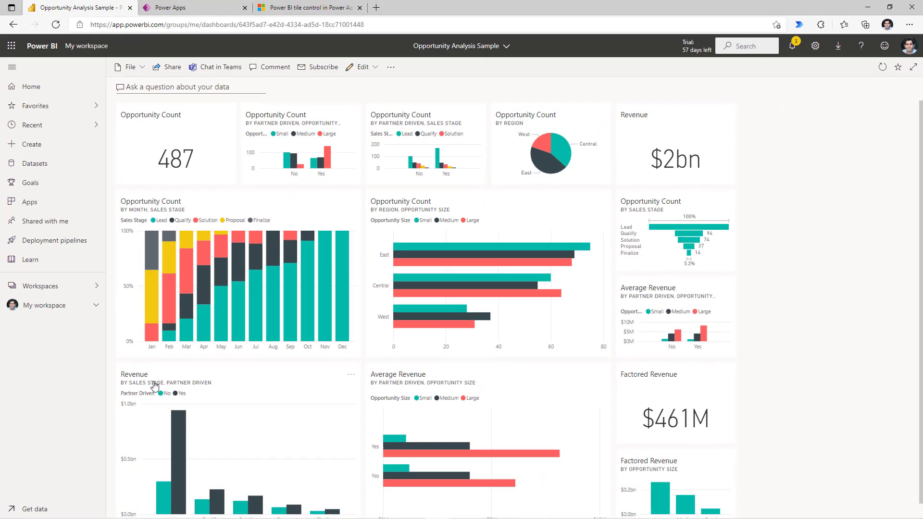
- Open the Opportunity Analysis Sample report from My workspace for editing and expand the Account table's fields
click(59, 306)
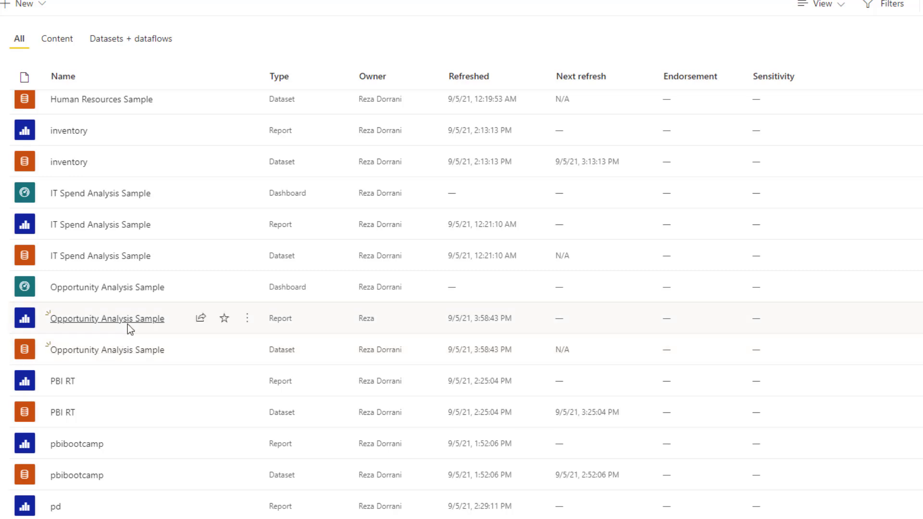
click(128, 325)
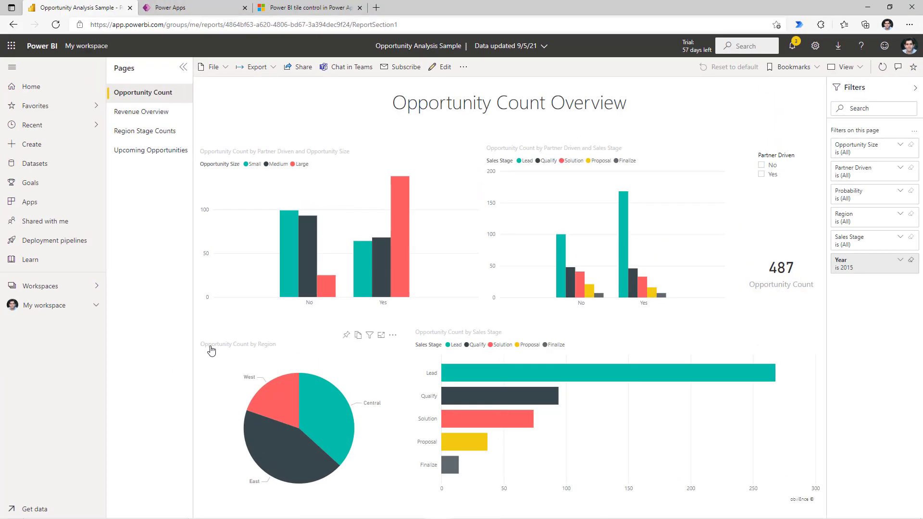
click(440, 67)
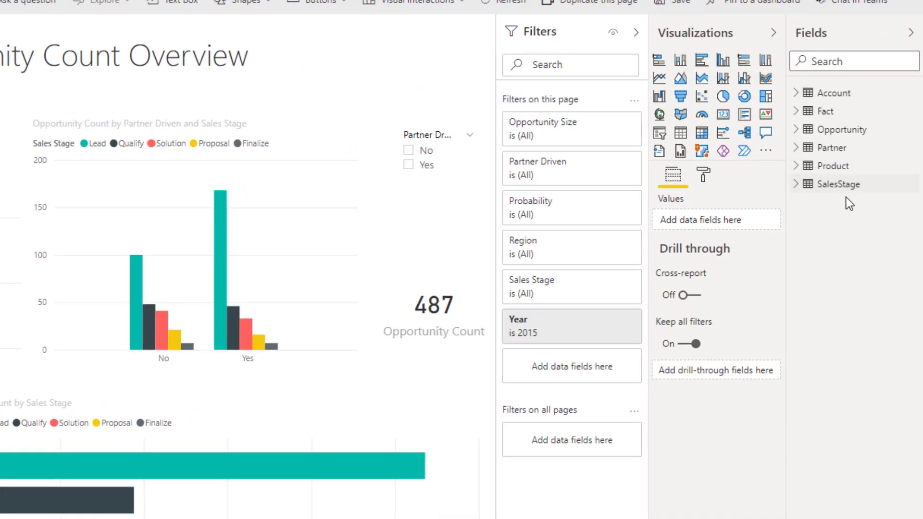
click(796, 93)
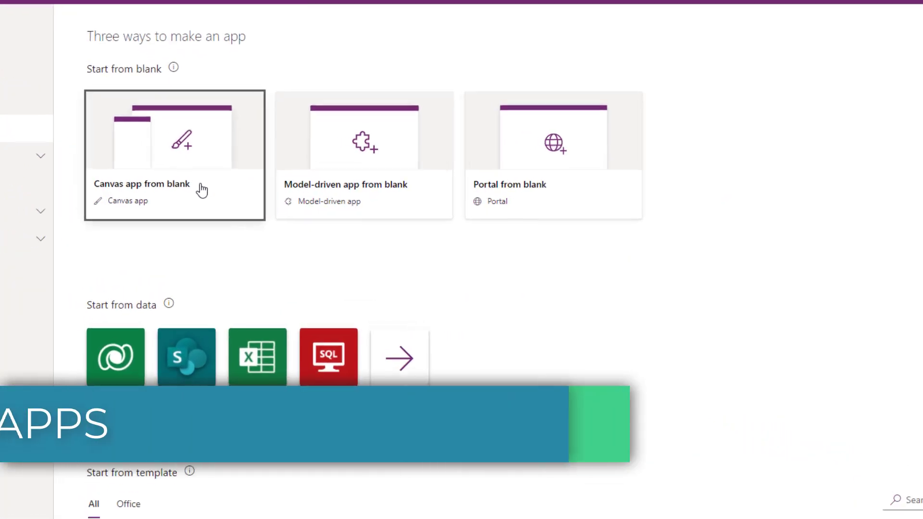
- Switch to Power Apps and create a blank canvas app named PBI in PA in Tablet format
click(203, 192)
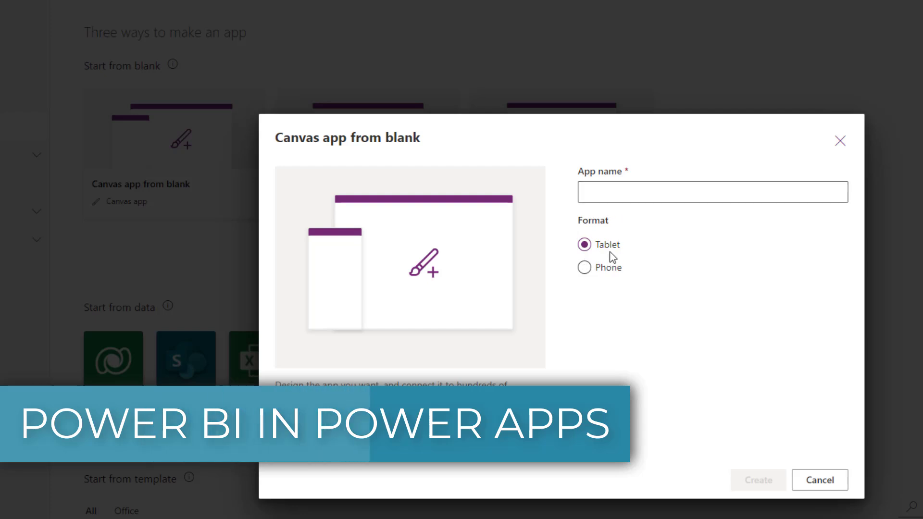
click(620, 192)
text(PBI in PA)
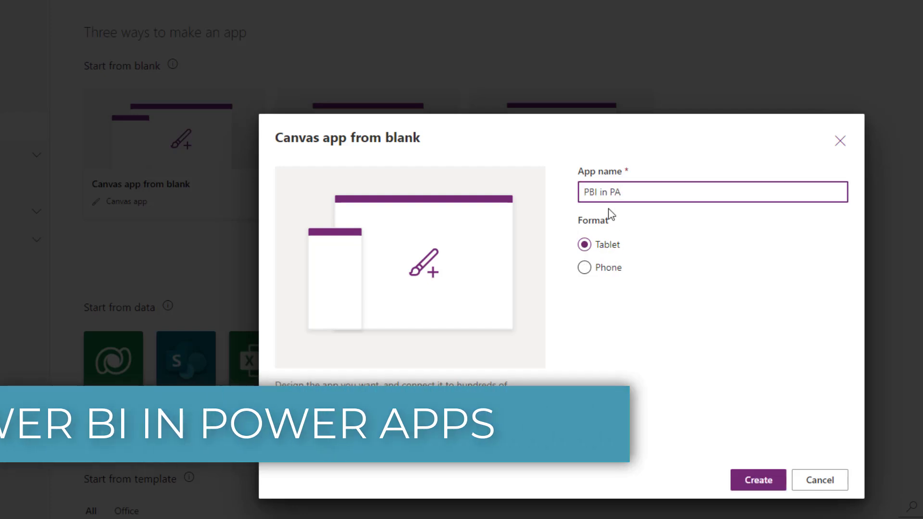
click(750, 483)
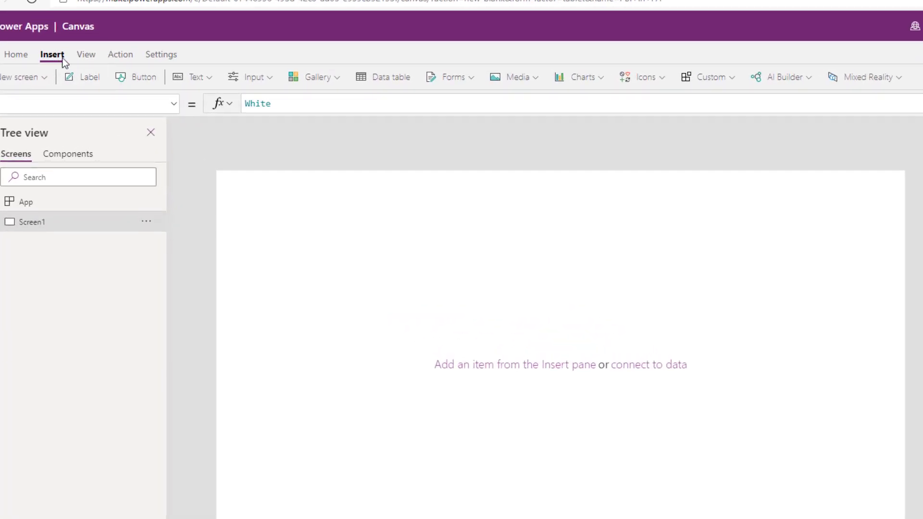
- Insert a Power BI tile on Screen1 and connect it to the Opportunity Analysis Sample dashboard in My Workspace
click(583, 78)
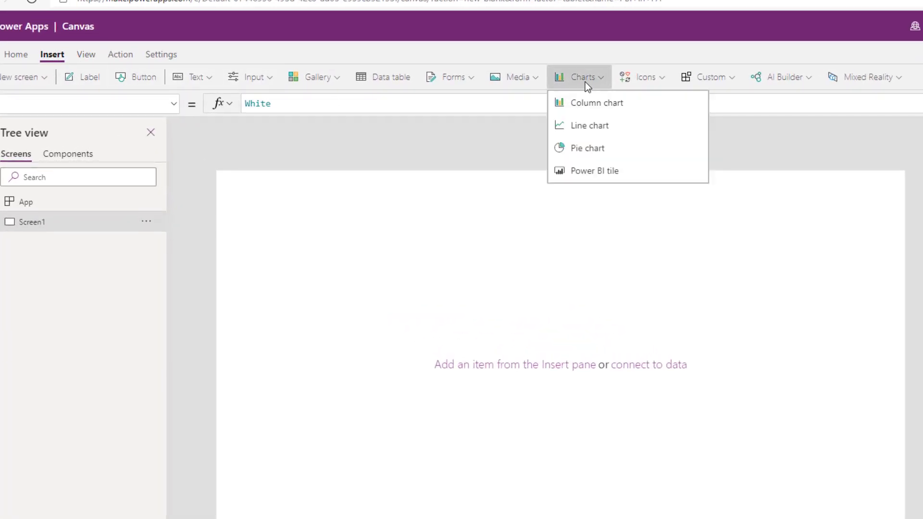
click(602, 171)
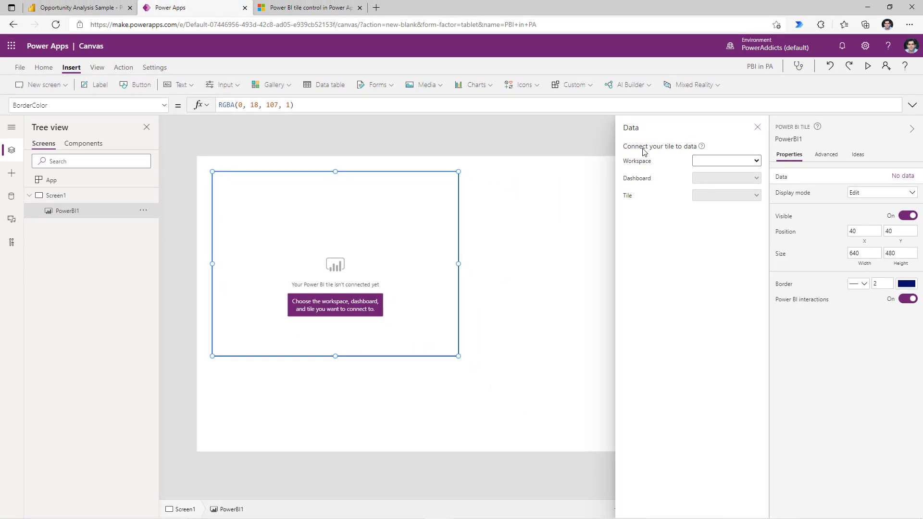
click(711, 162)
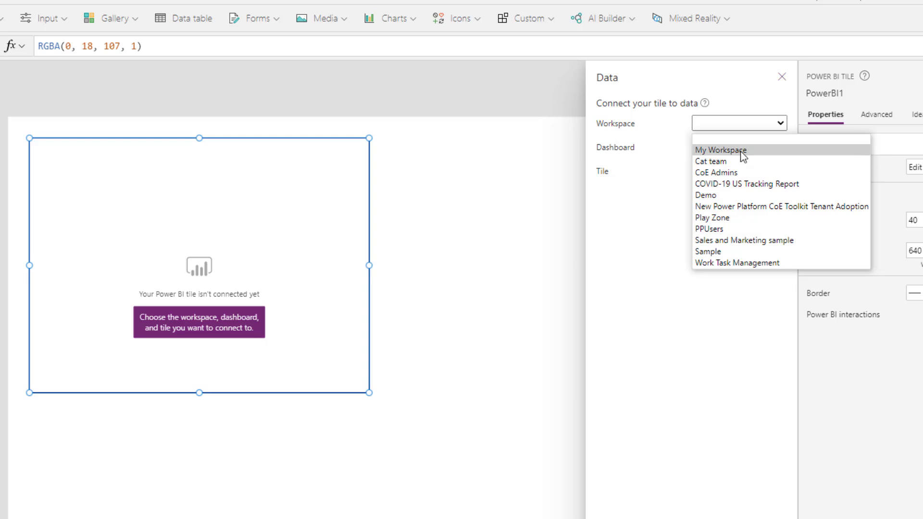
click(721, 150)
click(716, 147)
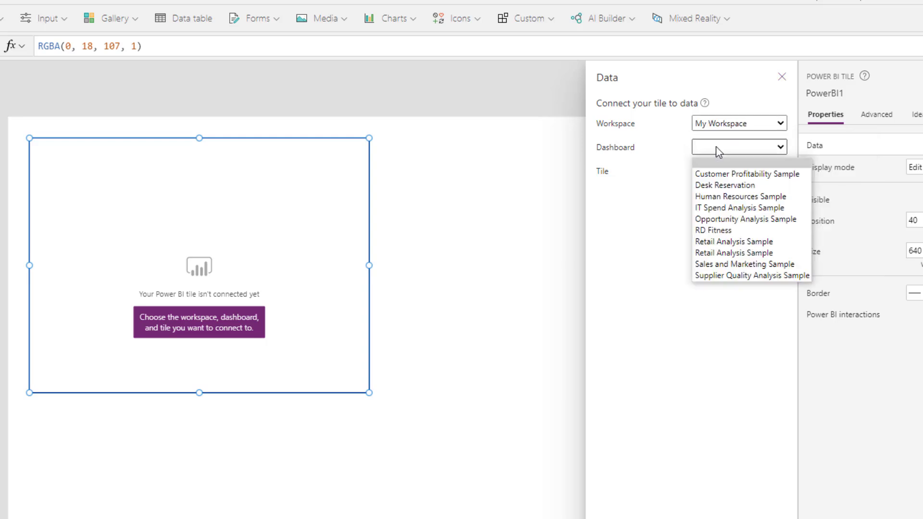
click(752, 221)
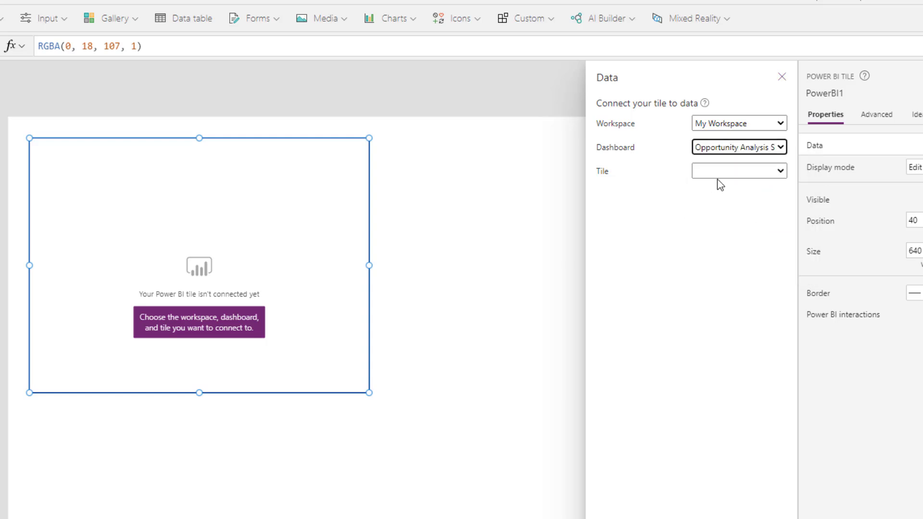
- Set the Power BI control's tile to Average Revenue and review the other available tiles
click(722, 172)
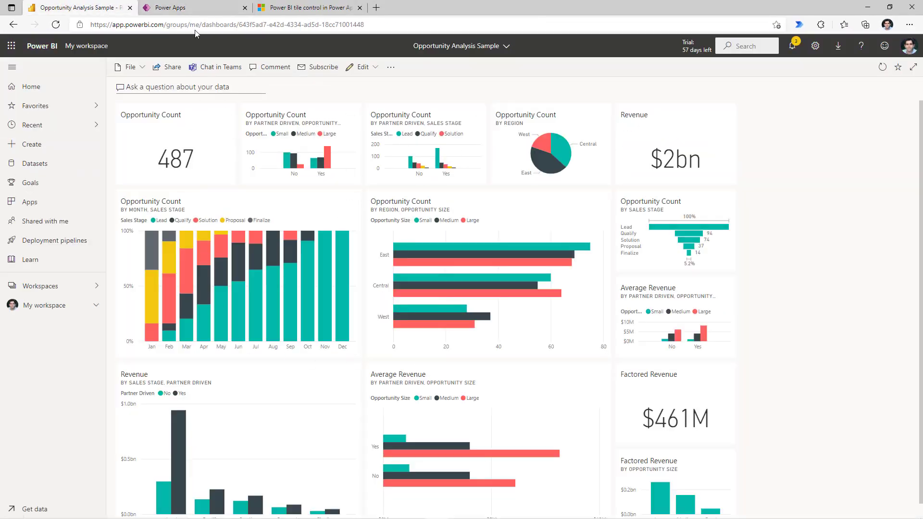
click(195, 7)
click(723, 195)
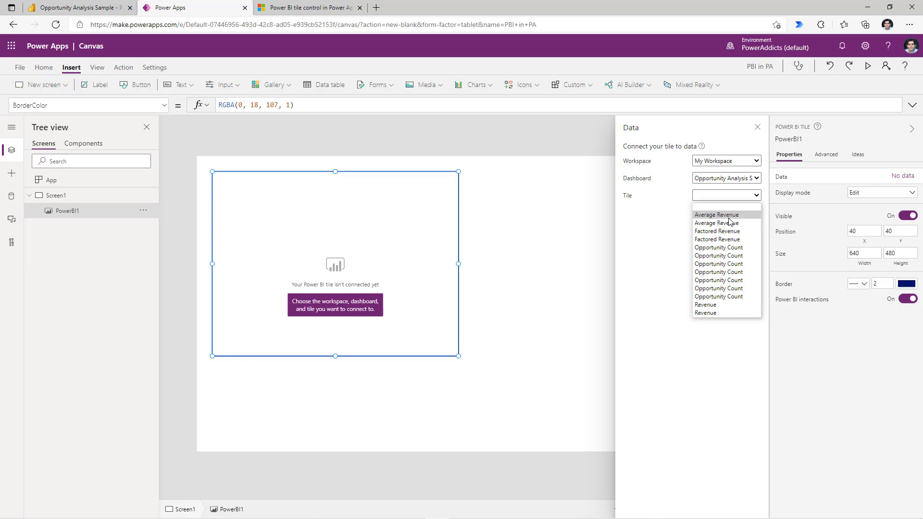
click(729, 218)
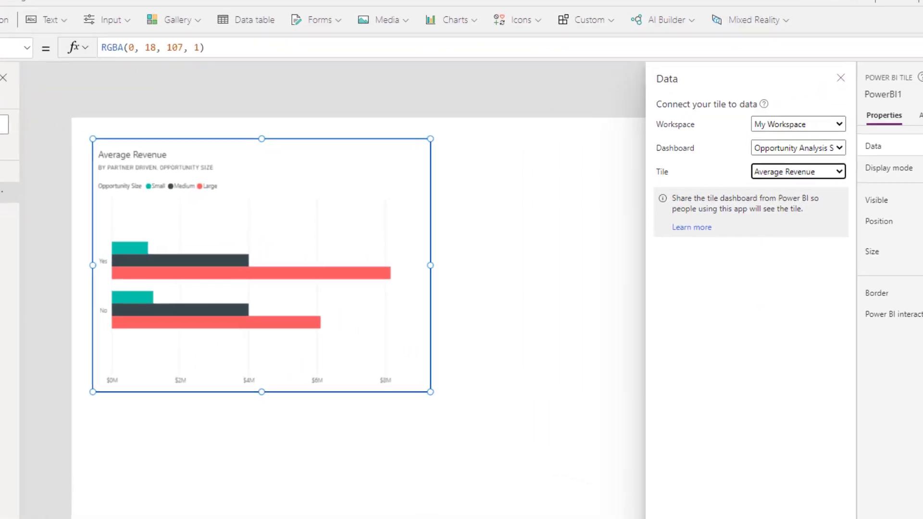
click(803, 170)
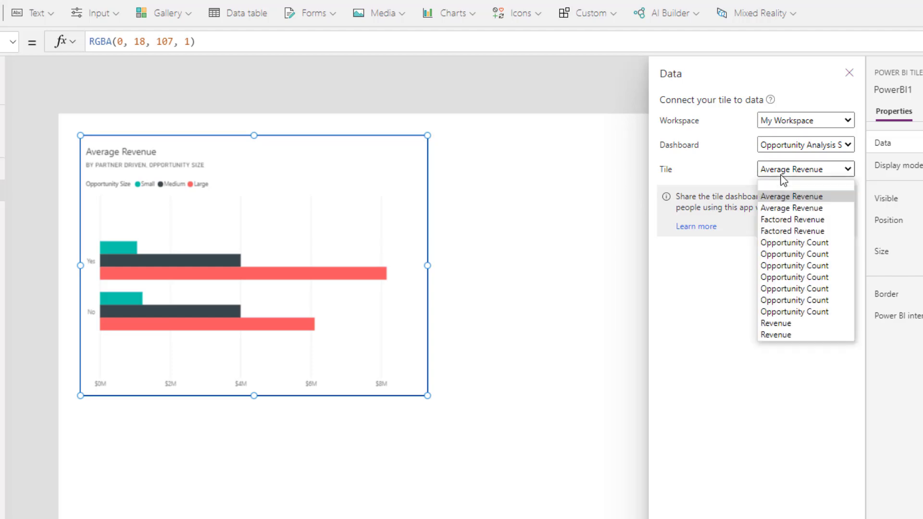
click(796, 243)
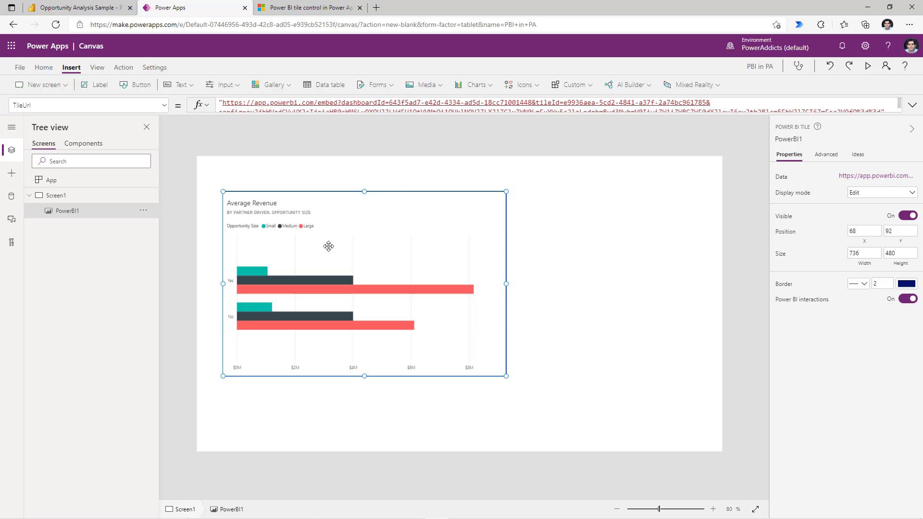
- Examine the TileUrl property of the Power BI tile in the expanded formula
click(164, 104)
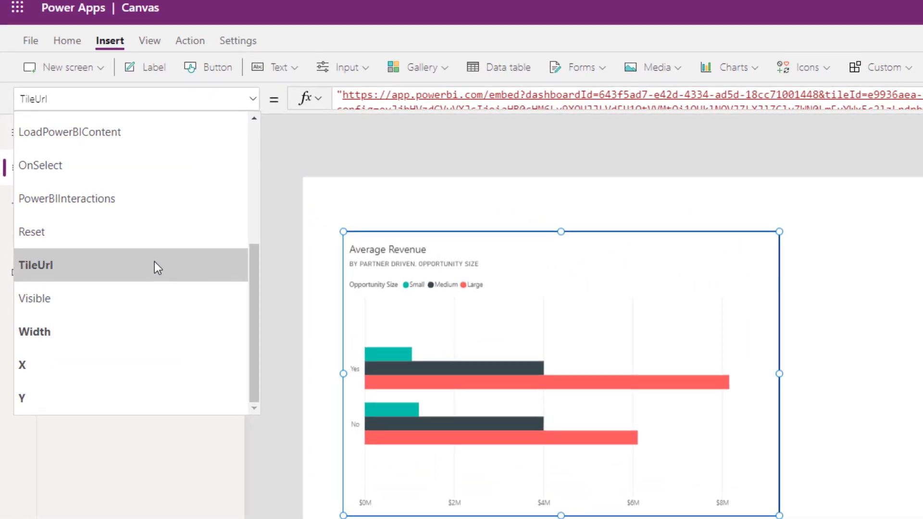
click(128, 238)
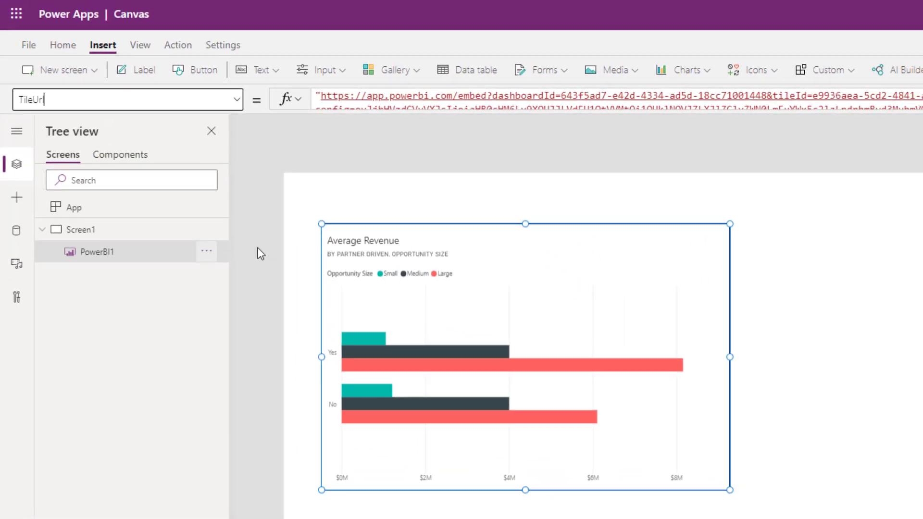
click(625, 105)
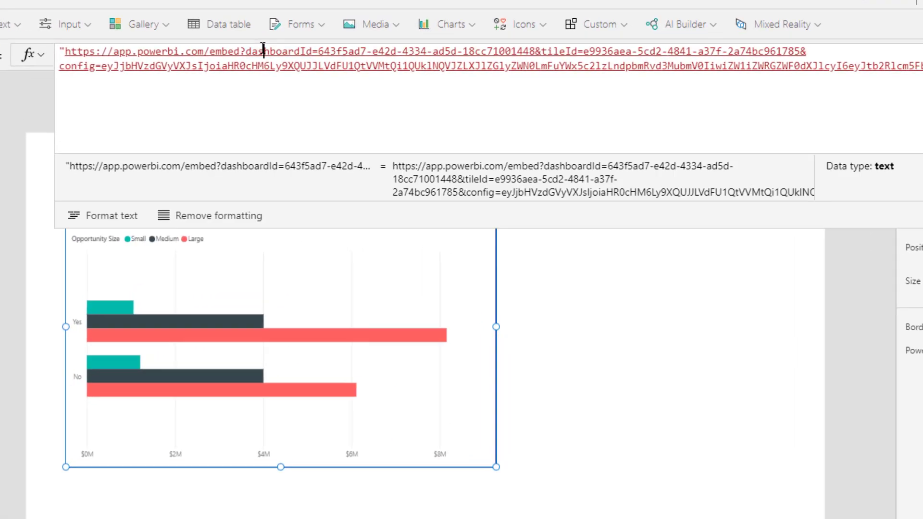
- Examine the dashboardId, tileId and config parameters in the Power BI tile's TileUrl, and collapse the expanded formula
double_click(410, 99)
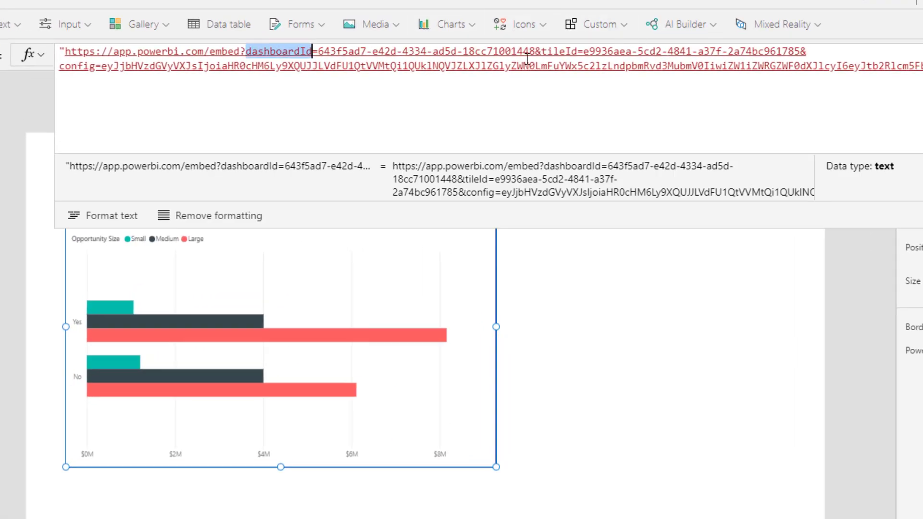
double_click(560, 51)
double_click(75, 66)
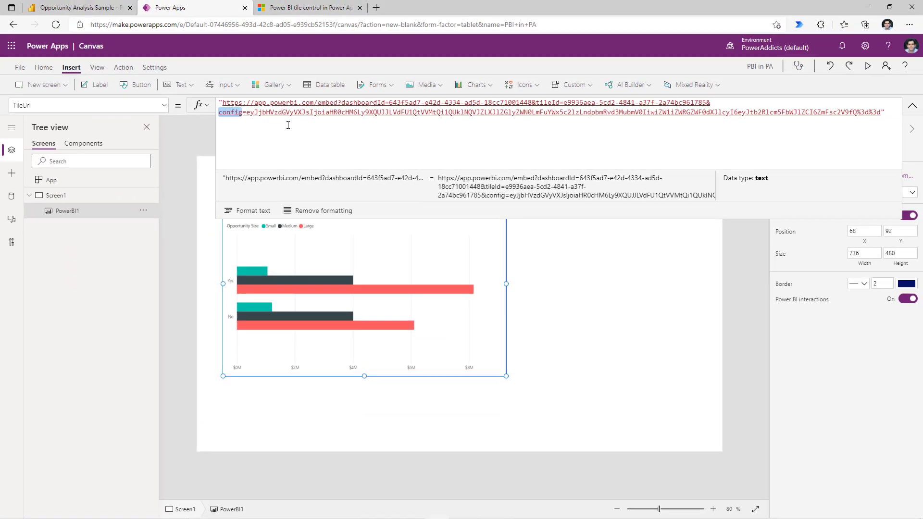
click(916, 105)
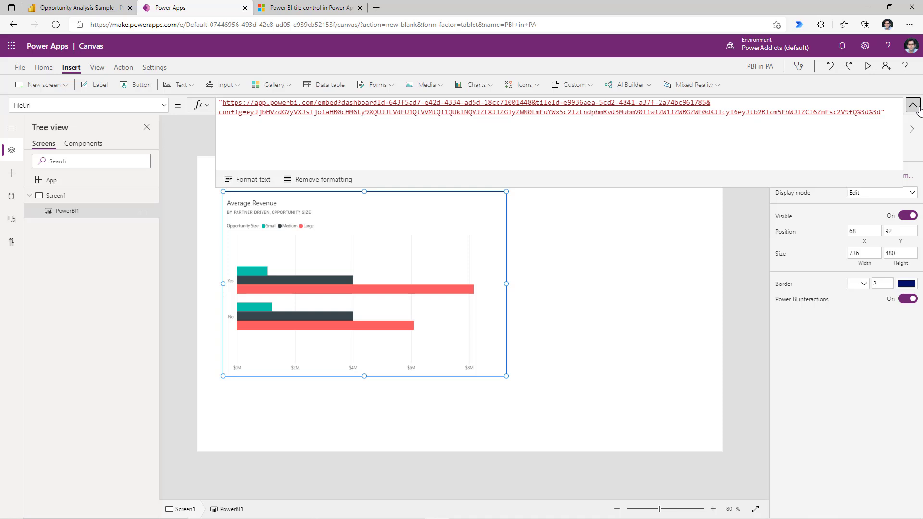
click(913, 105)
- Move the Average Revenue tile to the screen's left edge at X 0 and narrow it to a width of about 656
click(853, 176)
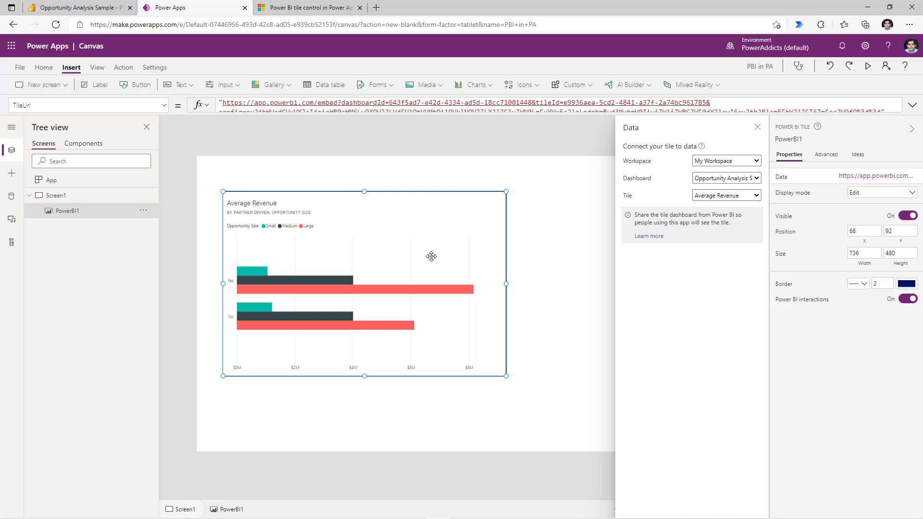
drag(402, 214, 439, 269)
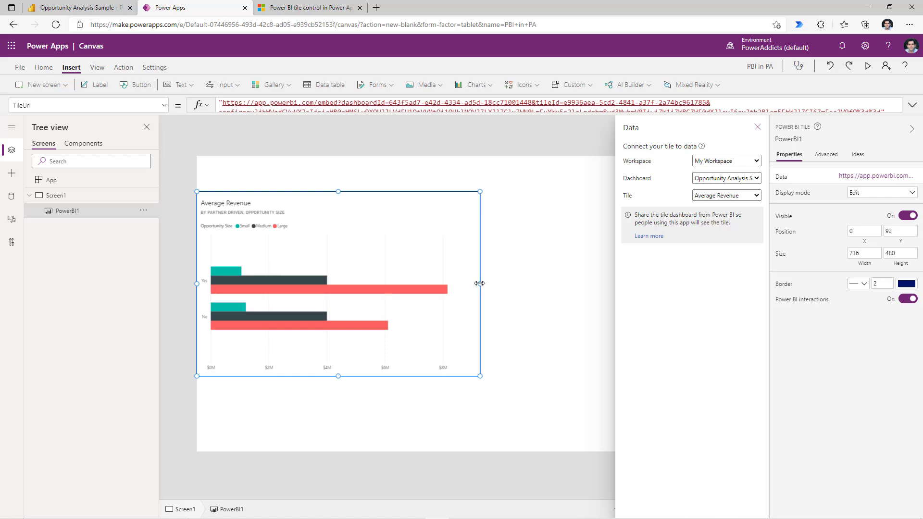
drag(480, 284, 448, 284)
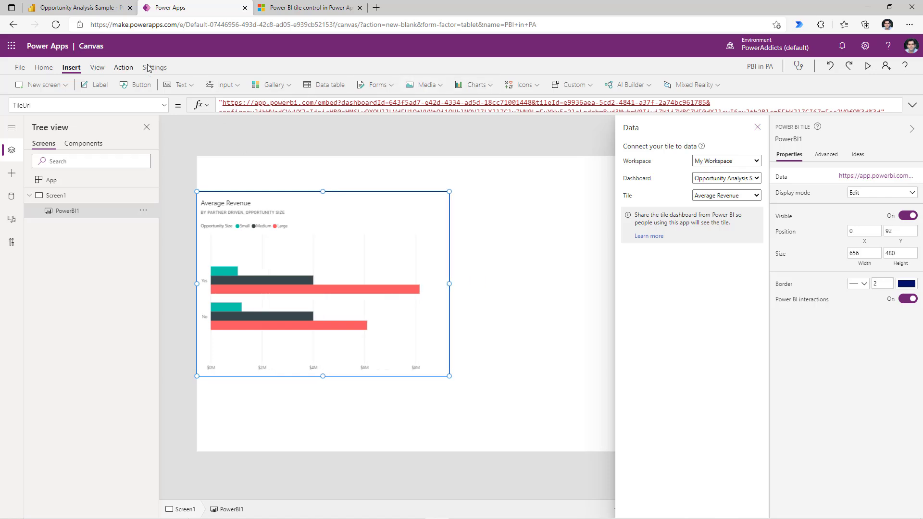
- Insert a second Power BI tile beside the first and connect it to the Factored Revenue tile of Opportunity Analysis Sample in My Workspace
click(475, 85)
click(502, 156)
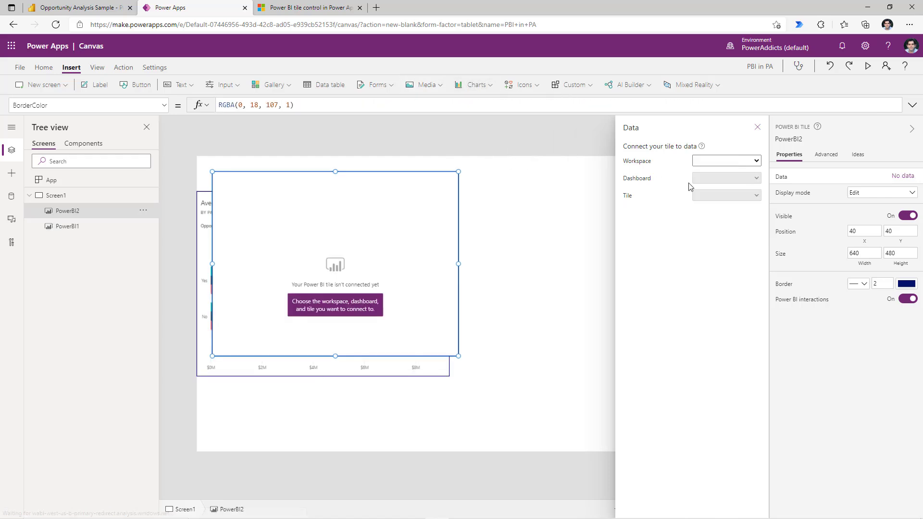
click(723, 161)
click(720, 171)
click(726, 178)
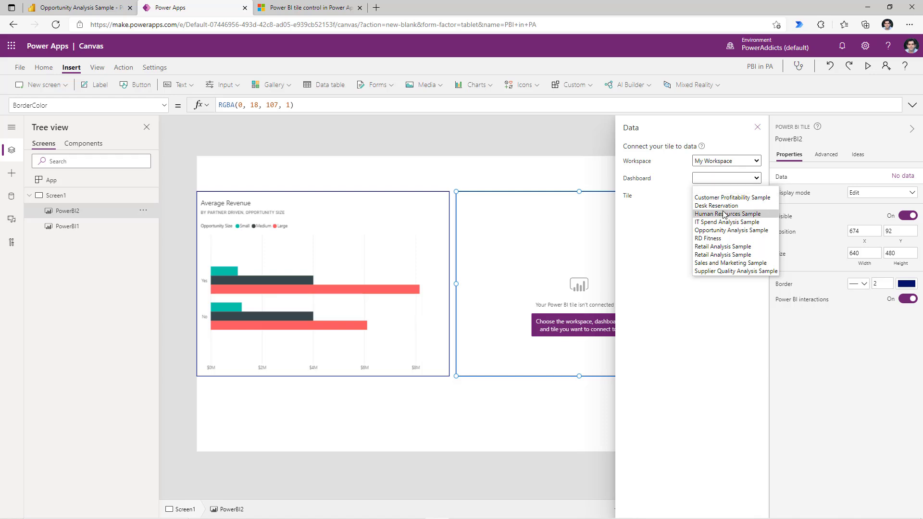
click(730, 230)
click(726, 195)
click(723, 231)
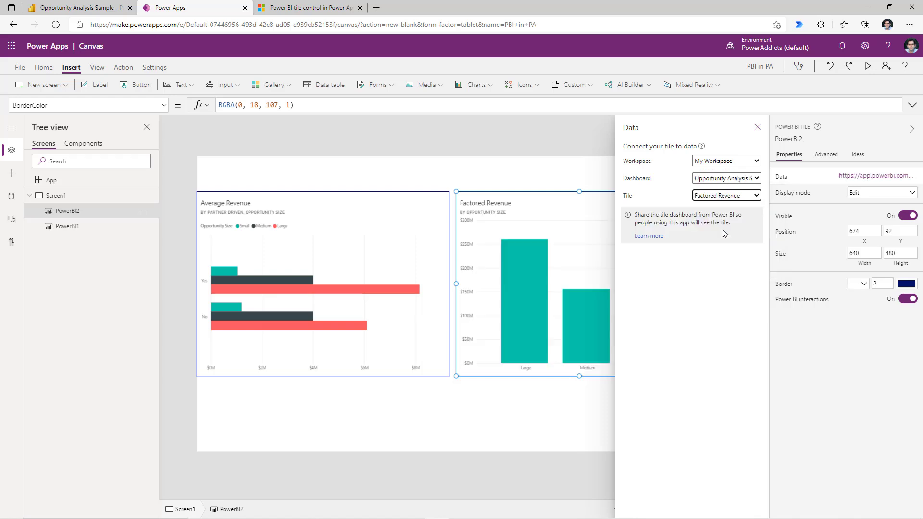
- Preview the app, examine the Large bar's details in the Factored Revenue tile, and return to editing
click(867, 66)
mouse_move(592, 238)
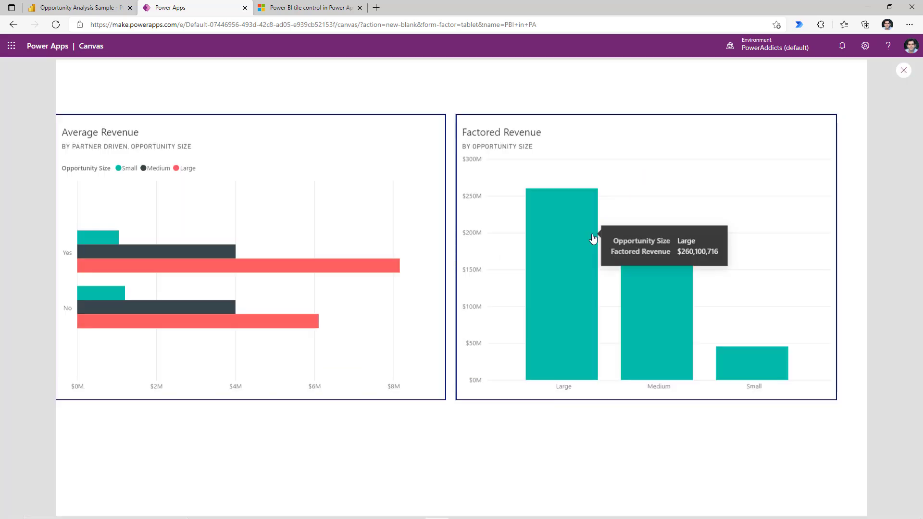
click(903, 71)
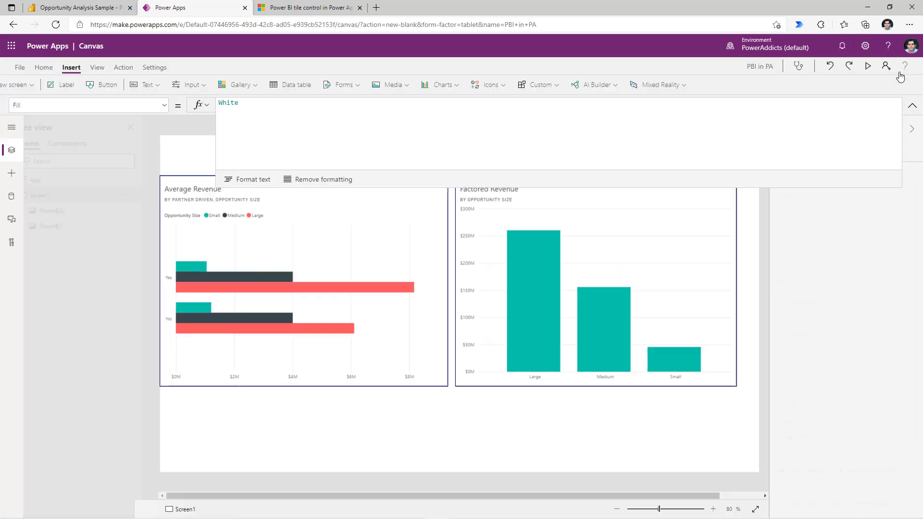
- Set the Average Revenue tile's AllowNewAPI property to true
click(353, 264)
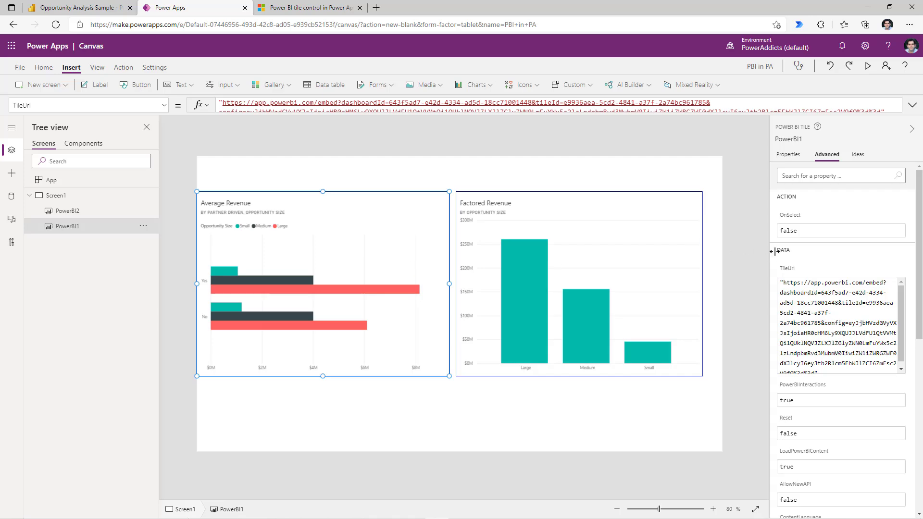
scroll(830, 283, down, 5)
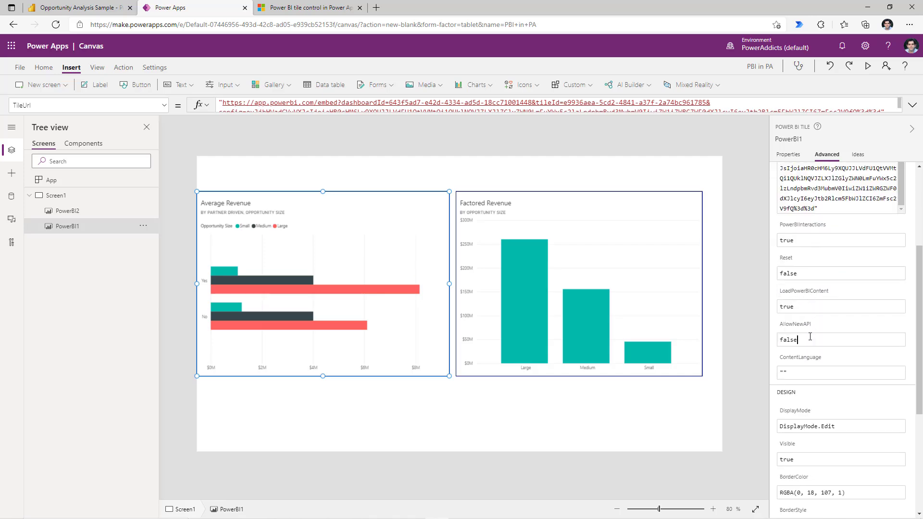
click(809, 339)
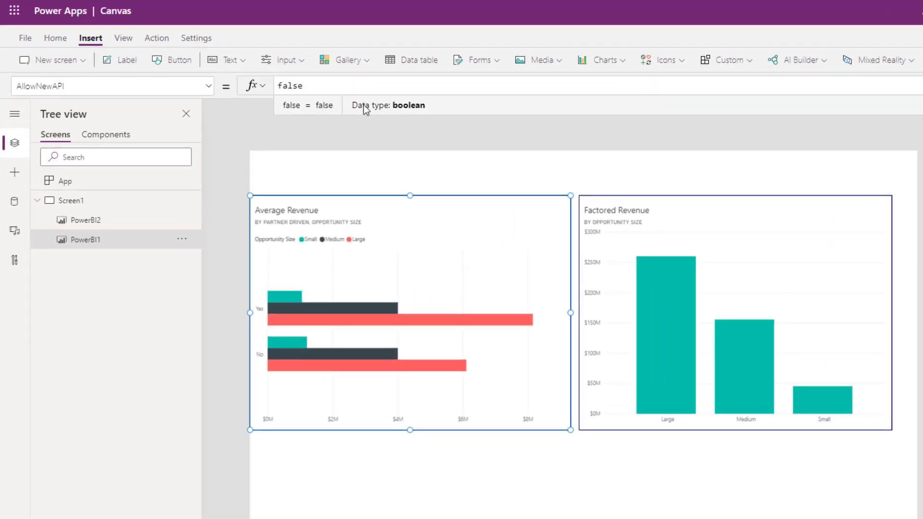
double_click(278, 88)
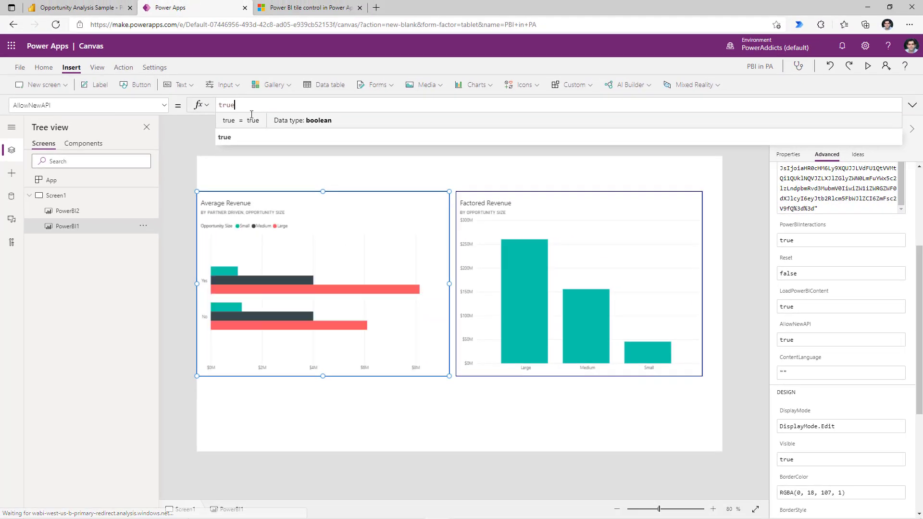
- Switch to the Power BI tile control documentation and review the embedding options and filtering syntax for AllowNewAPI
key(ctrl+Tab)
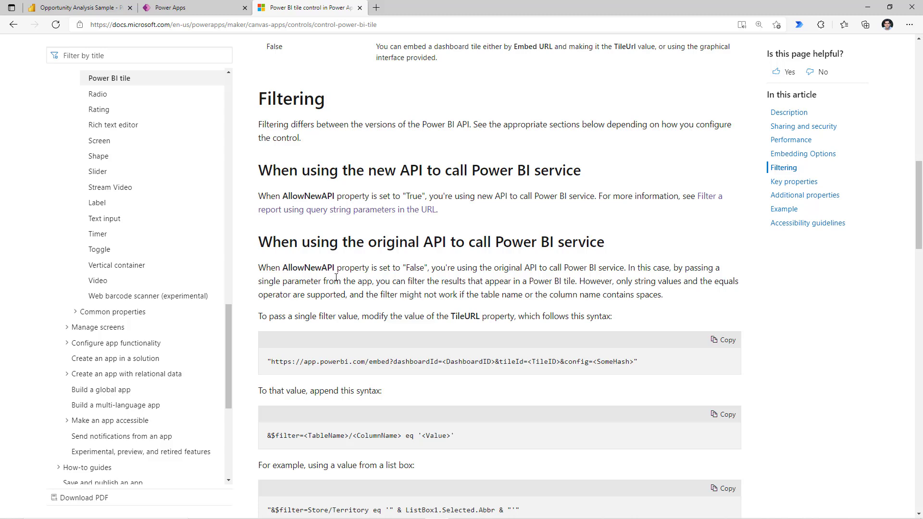
scroll(336, 278, down, 6)
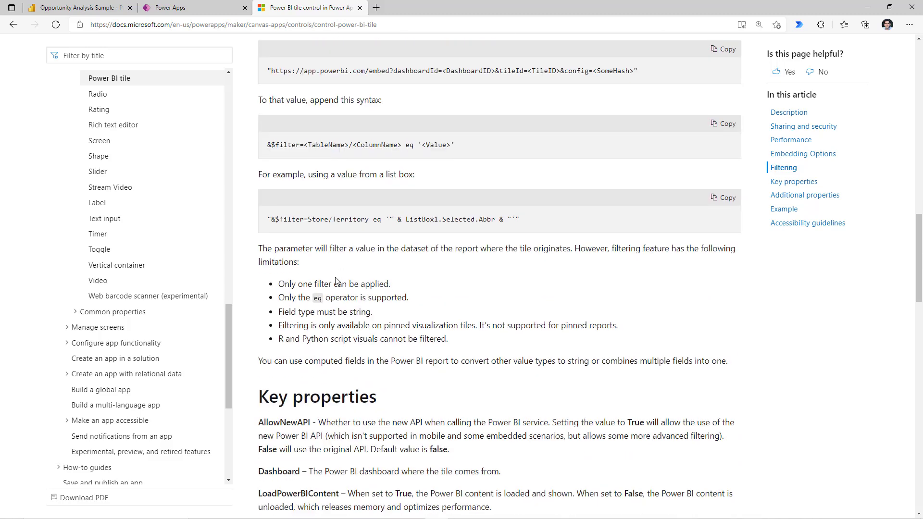
scroll(336, 281, up, 8)
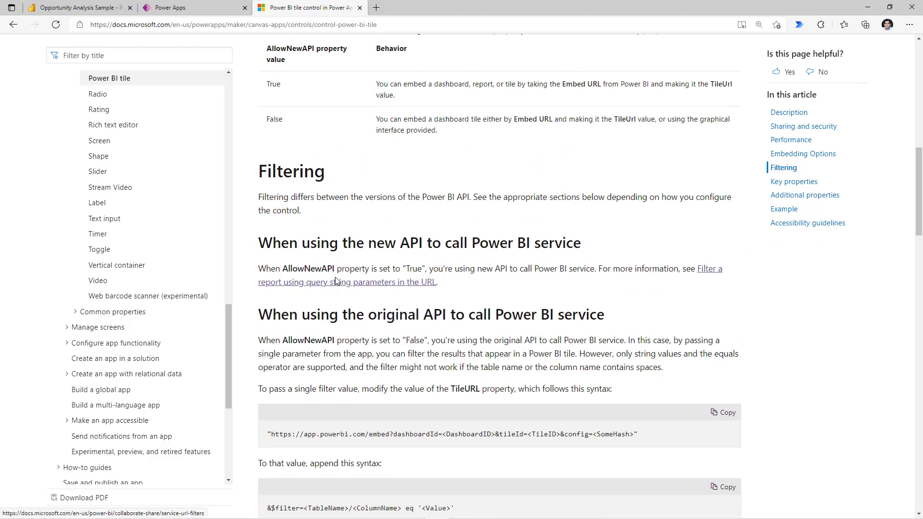
scroll(339, 274, up, 3)
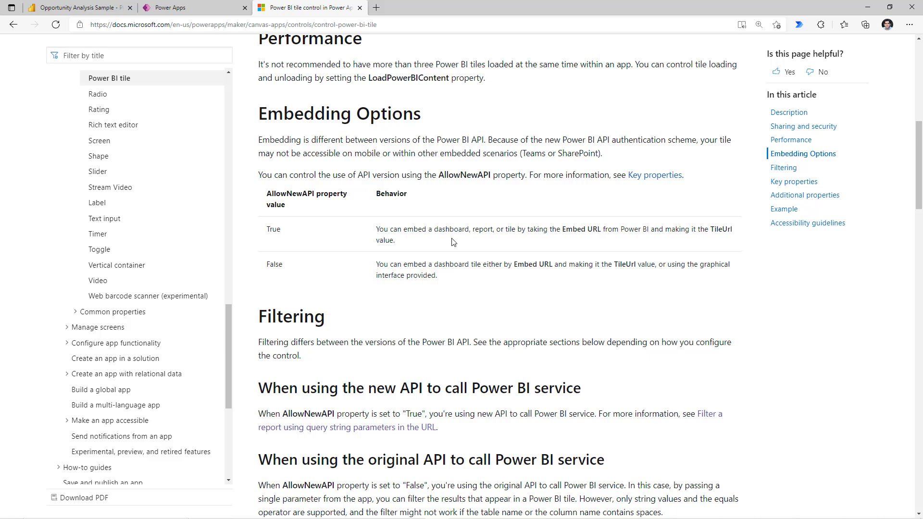
- Return to Power Apps and append &$filter= to the end of the Average Revenue tile's TileUrl
click(171, 7)
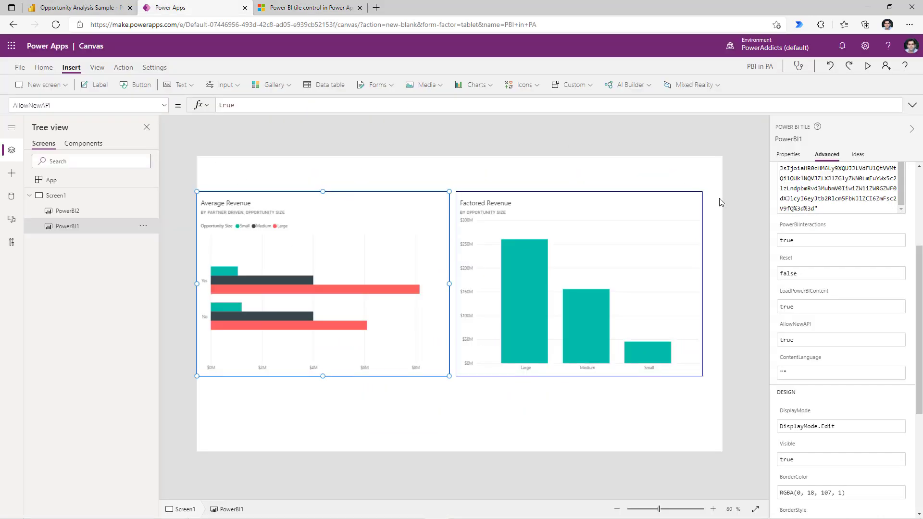
scroll(817, 269, up, 3)
click(797, 280)
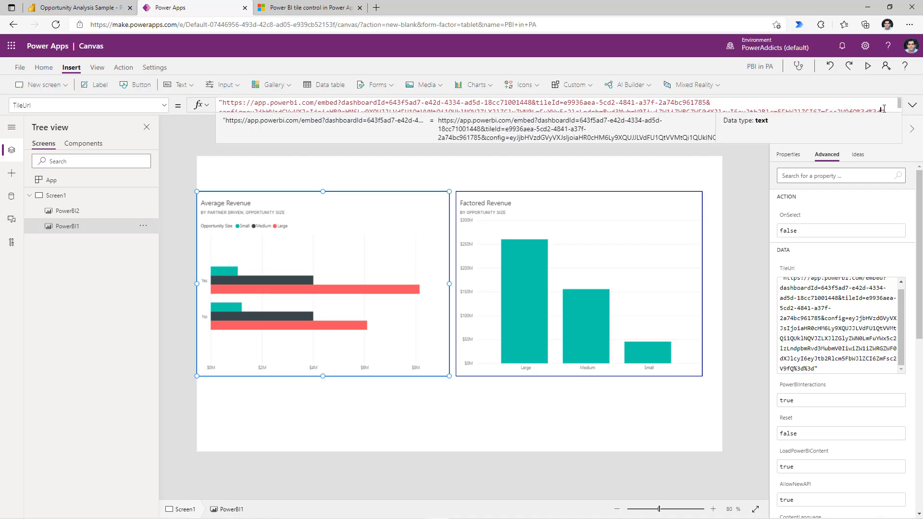
click(912, 105)
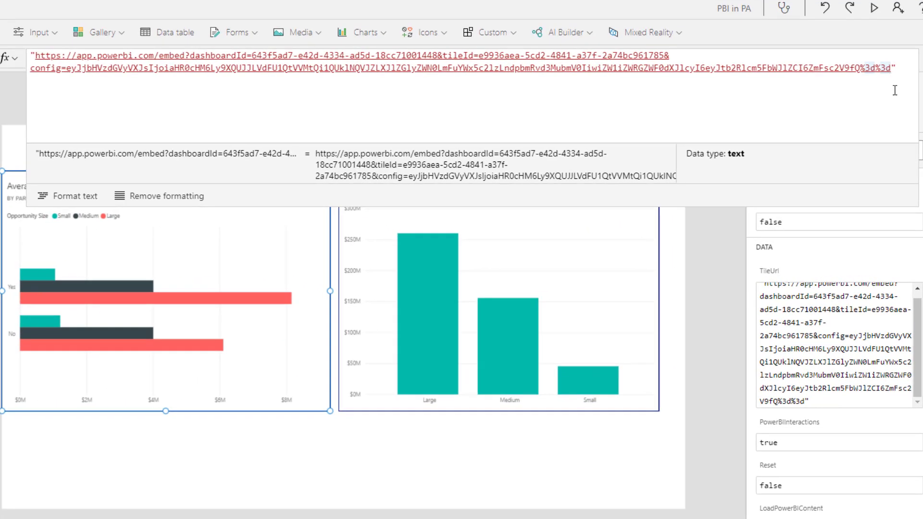
click(894, 90)
text(&$filter=)
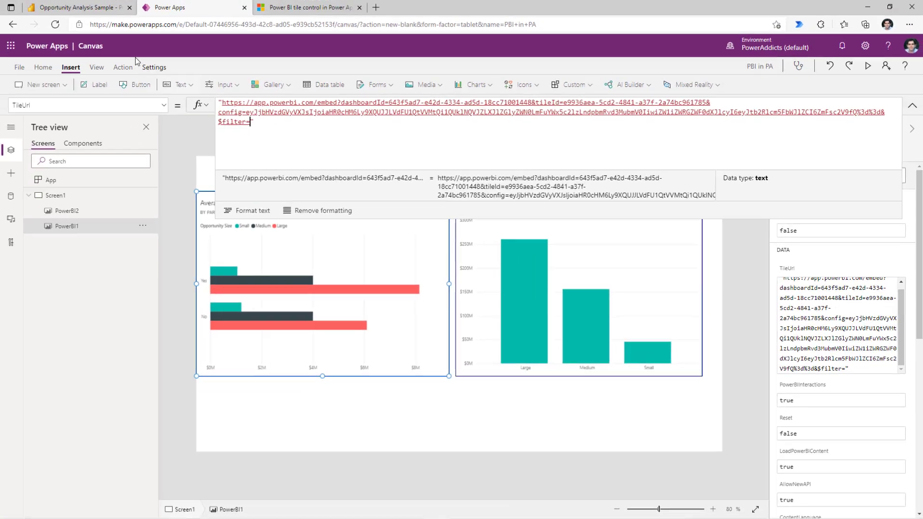
- Check the source names in Power BI, complete the TileUrl filter as Opportunity/Opportunity_x0020_Size eq 'Small', and preview the filtered tile
click(74, 8)
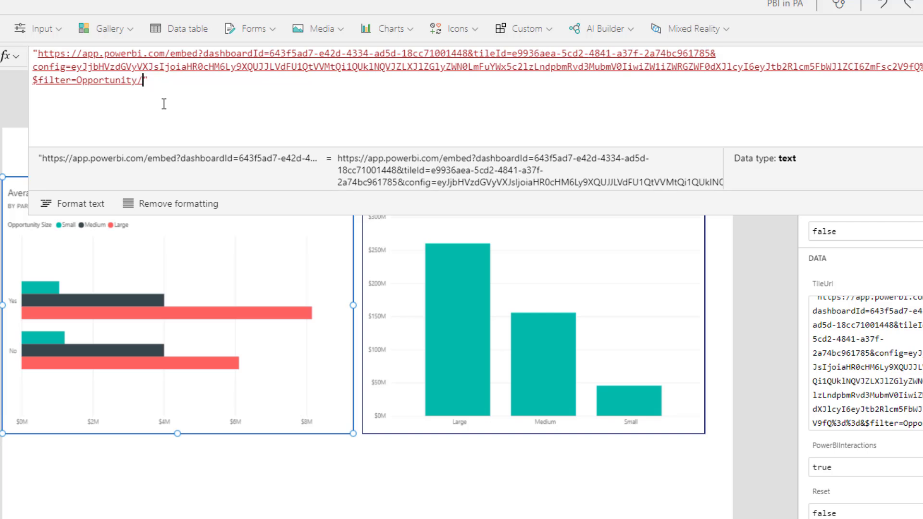
text(Opportunity_x)
text(0020_)
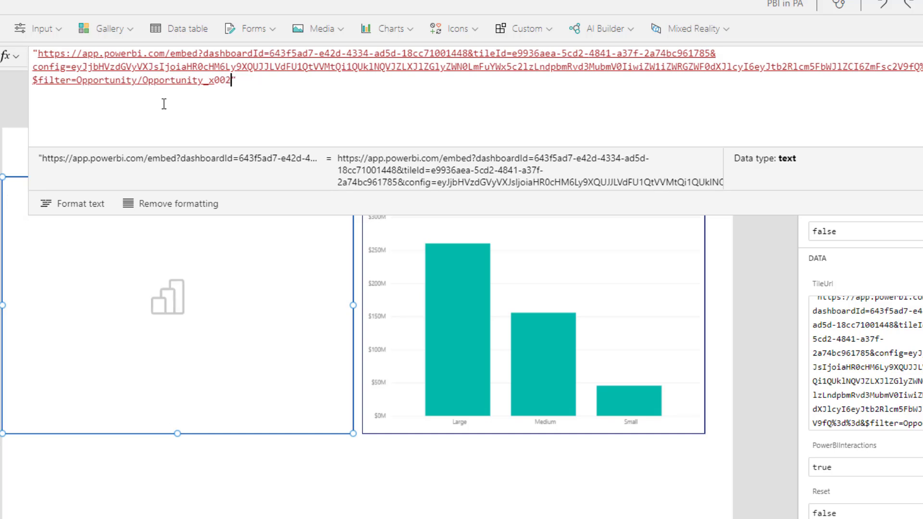
text(Size)
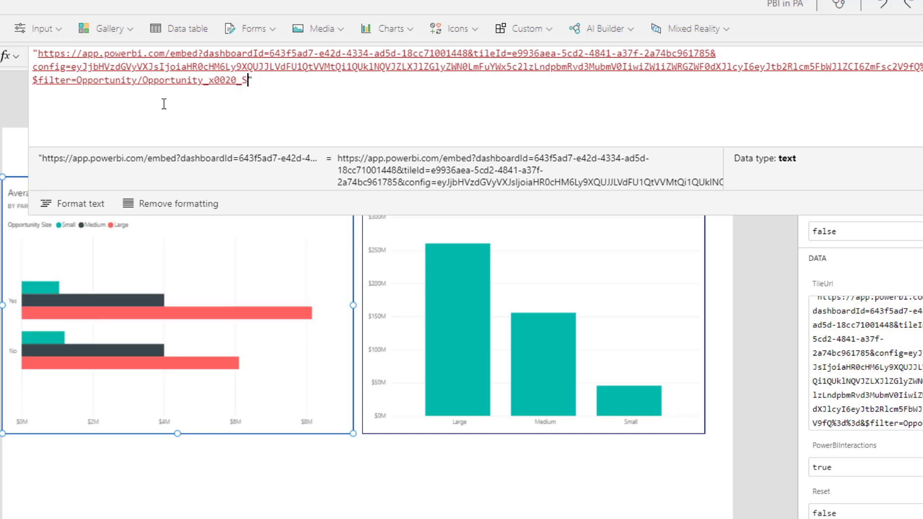
text( eq '')
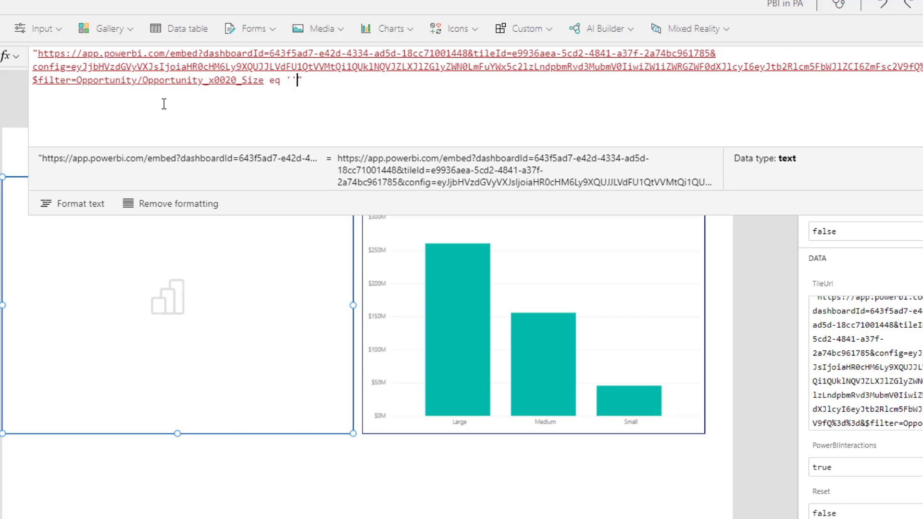
text(Small)
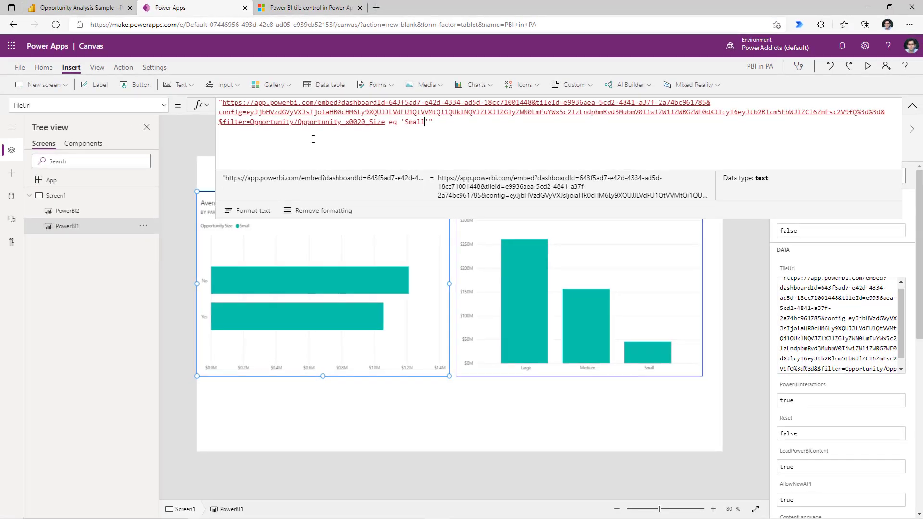
key(F5)
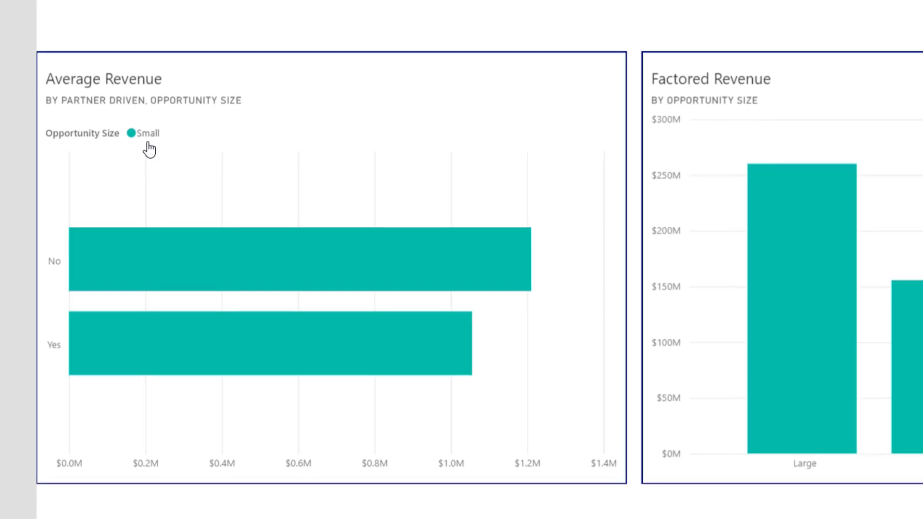
key(Escape)
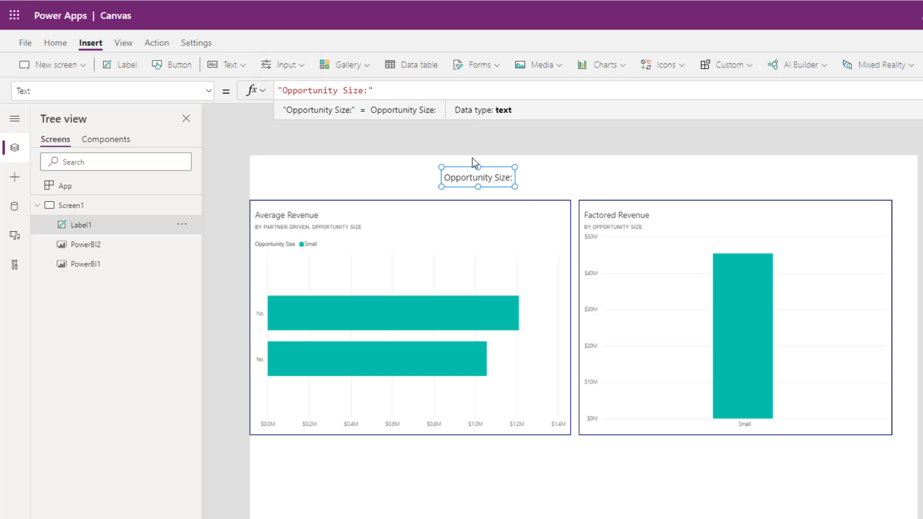
- Insert a drop-down and align it directly beside the Opportunity Size: label above the tiles
click(294, 67)
click(308, 144)
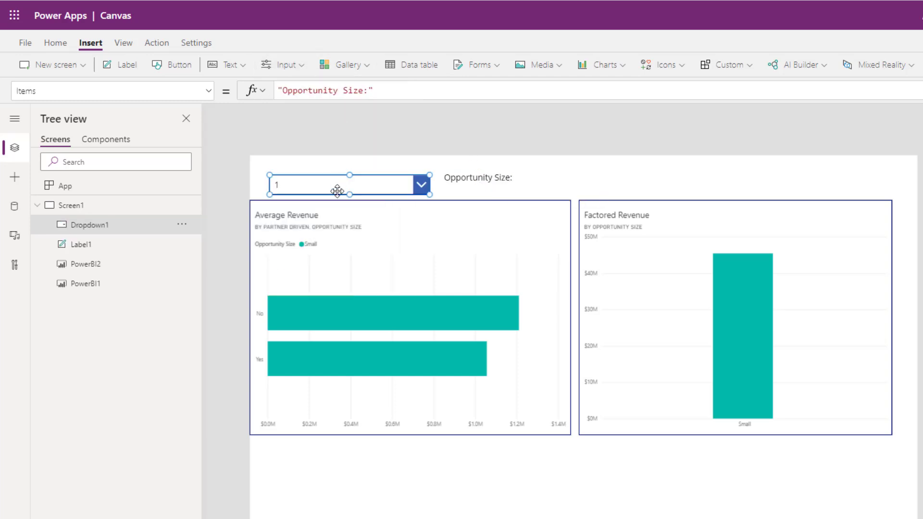
drag(574, 194, 595, 181)
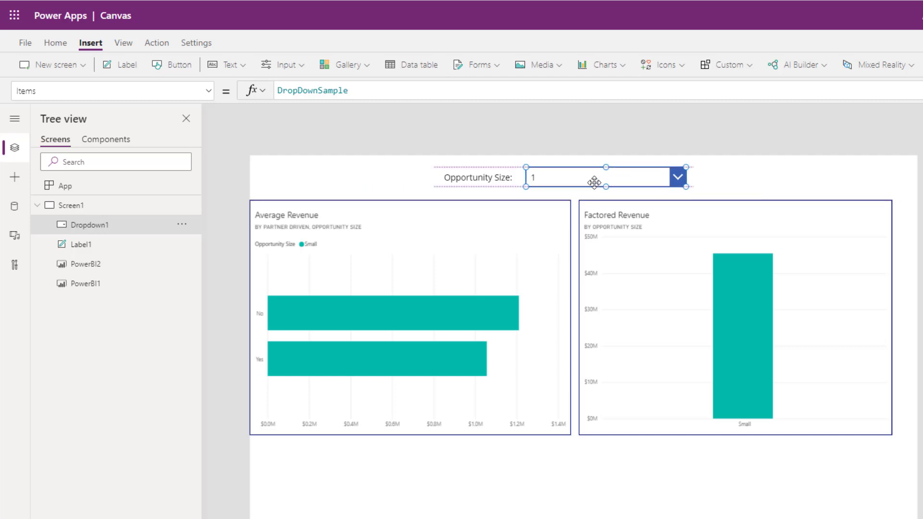
- Set the drop-down's items to ["Small","Medium","Large"] and name the control drpOpportunitySize
double_click(311, 90)
text(["Small","Medium","Large"])
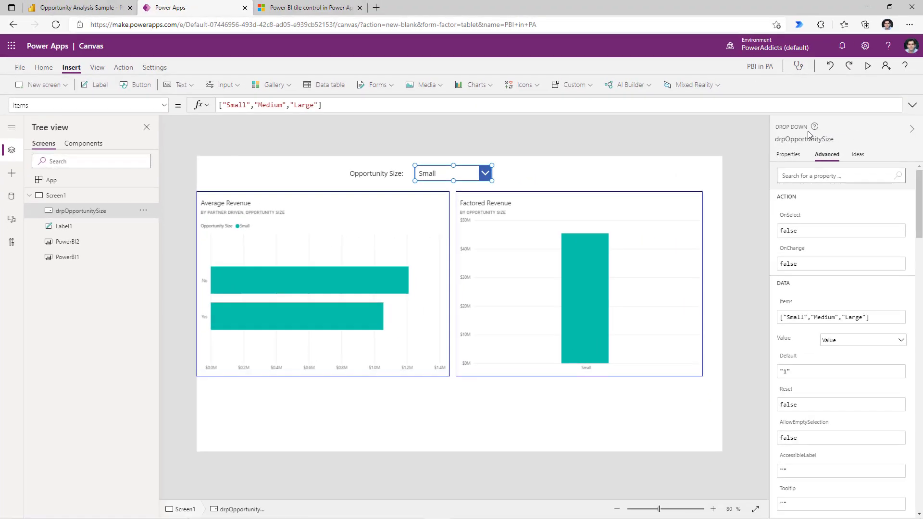
double_click(832, 141)
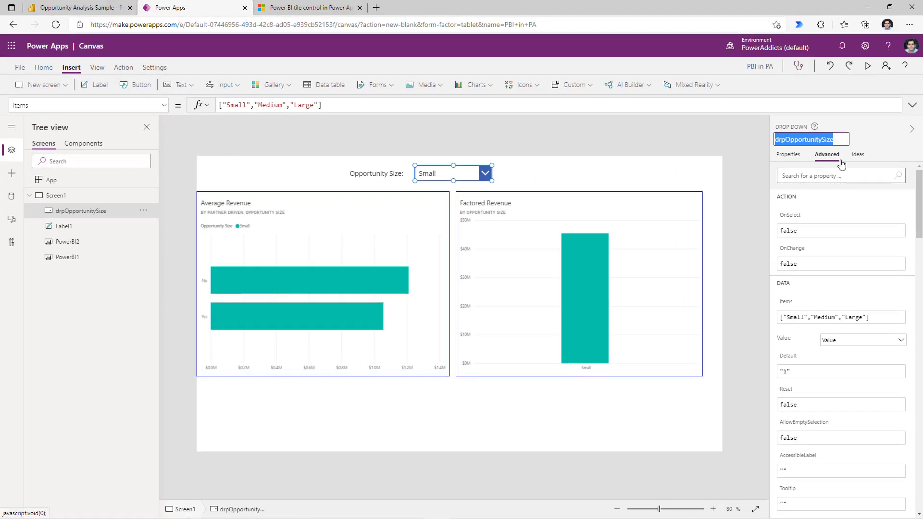
- Replace 'Small' in the Average Revenue tile's TileUrl filter with '"& drpOpportunitySize.Selected.Value &"' so it follows the drop-down
click(386, 333)
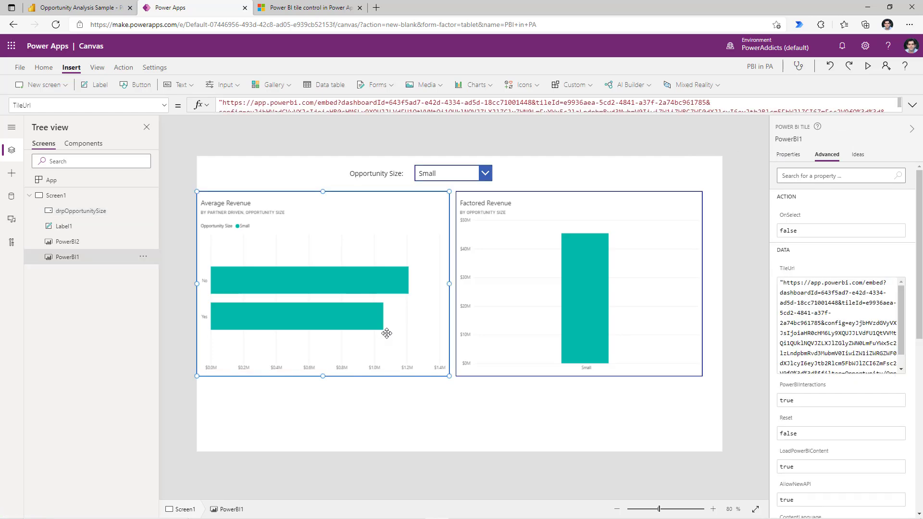
click(912, 105)
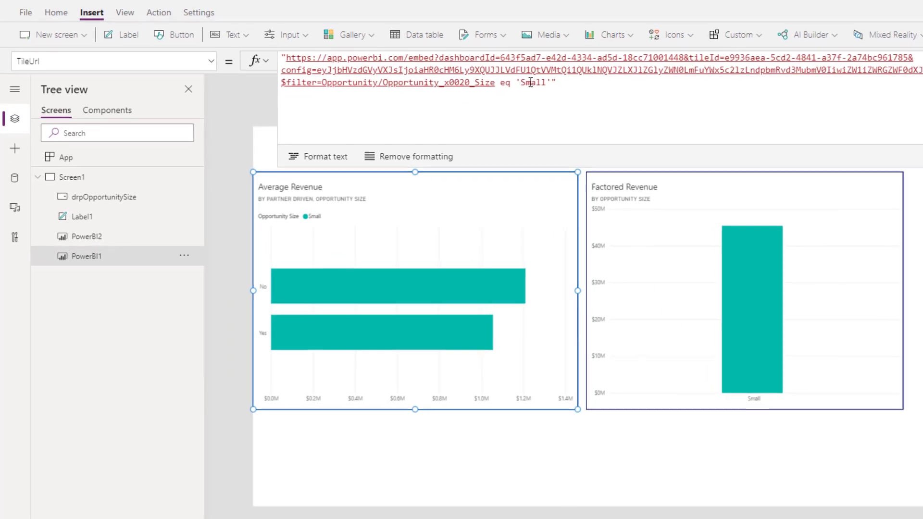
double_click(413, 122)
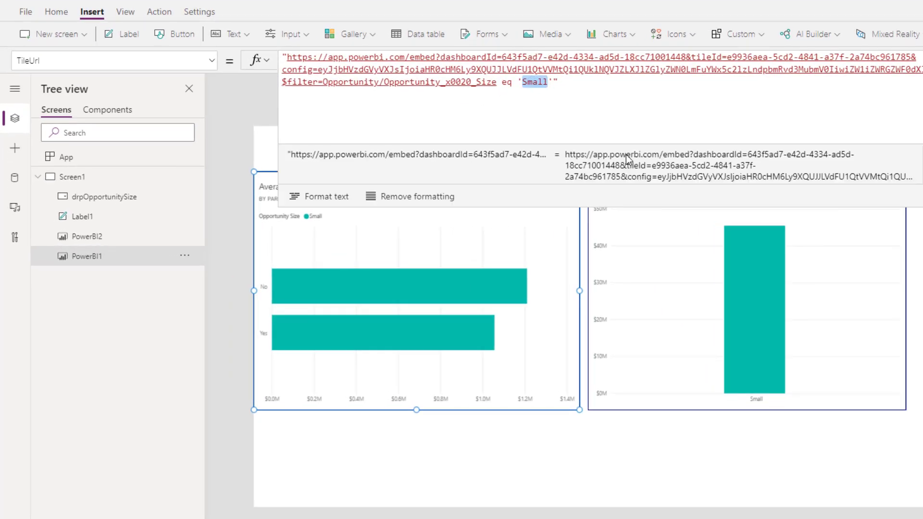
text(")
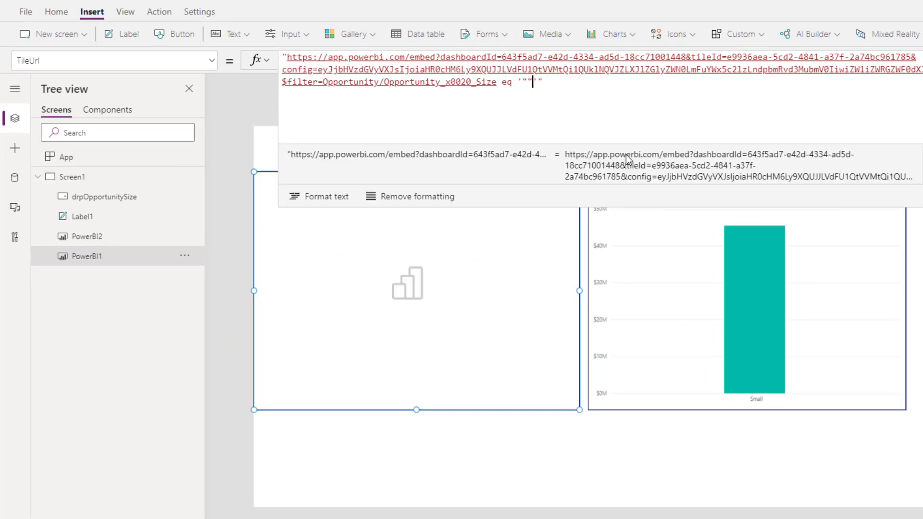
text(& &)
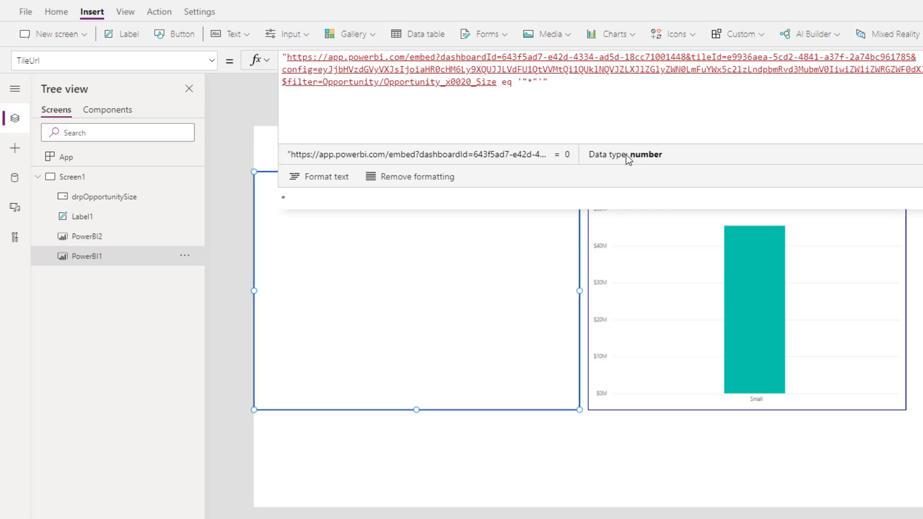
key(Left)
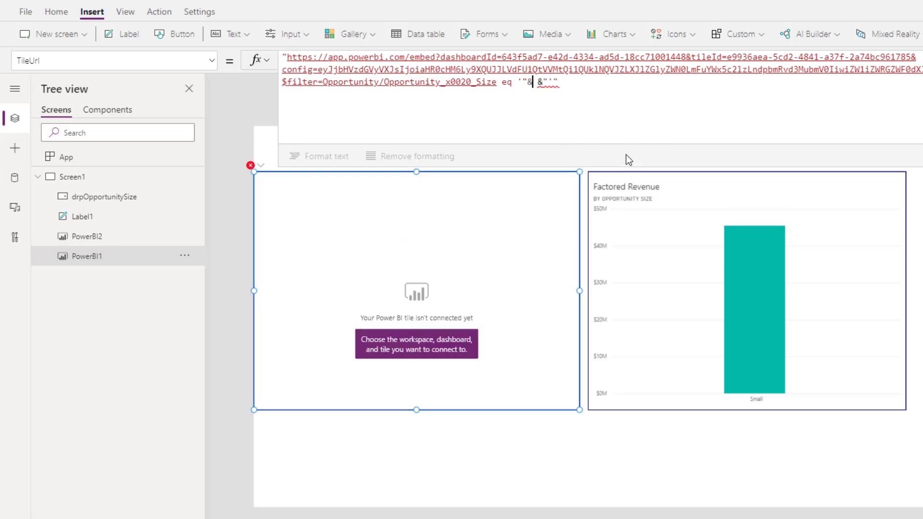
text(drpOpportunitySize)
text(.sel)
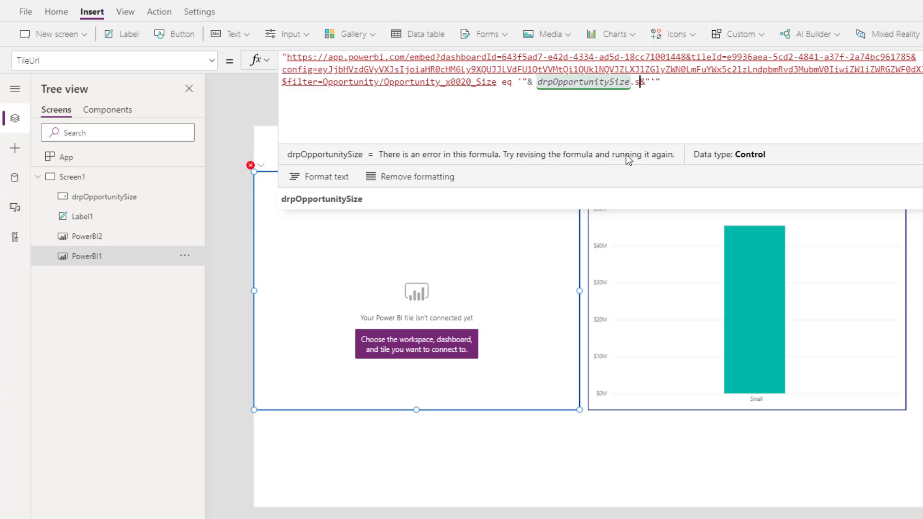
click(485, 200)
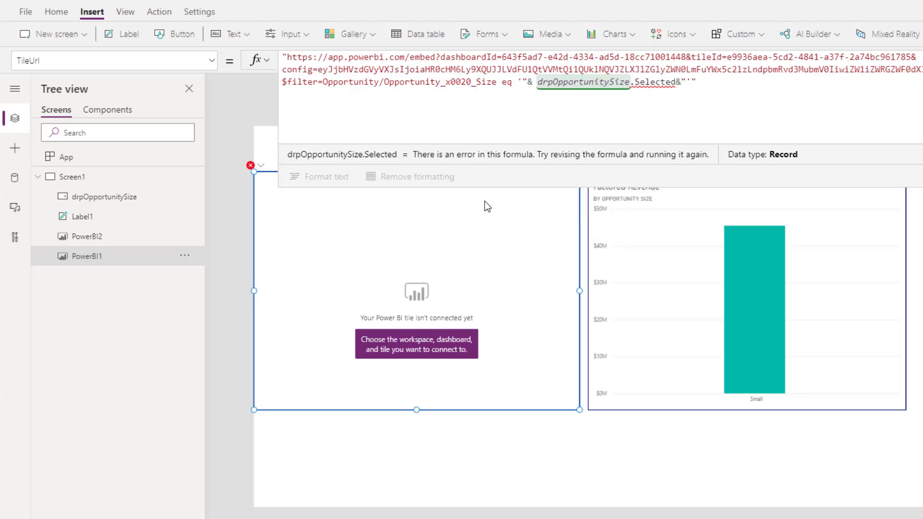
text(.V)
click(353, 179)
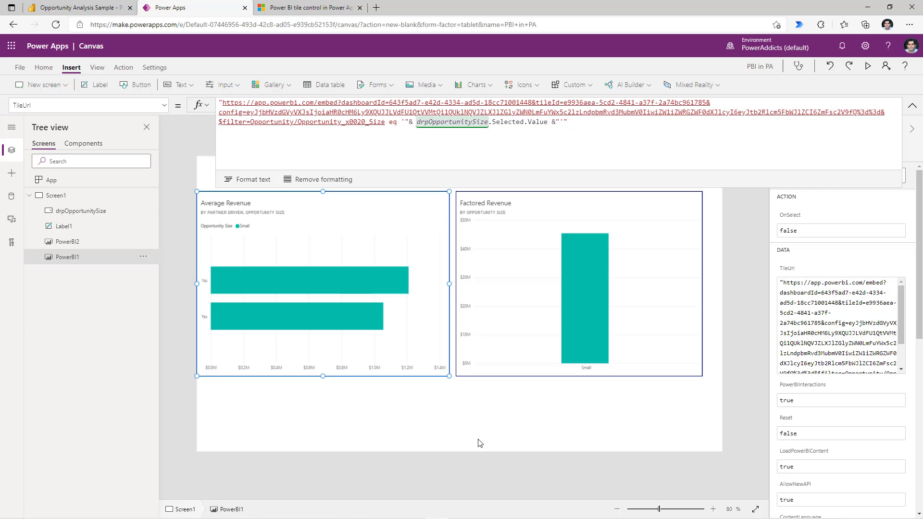
- Edit the 'Small' value in the Factored Revenue tile's TileUrl filter and preview the app
click(639, 391)
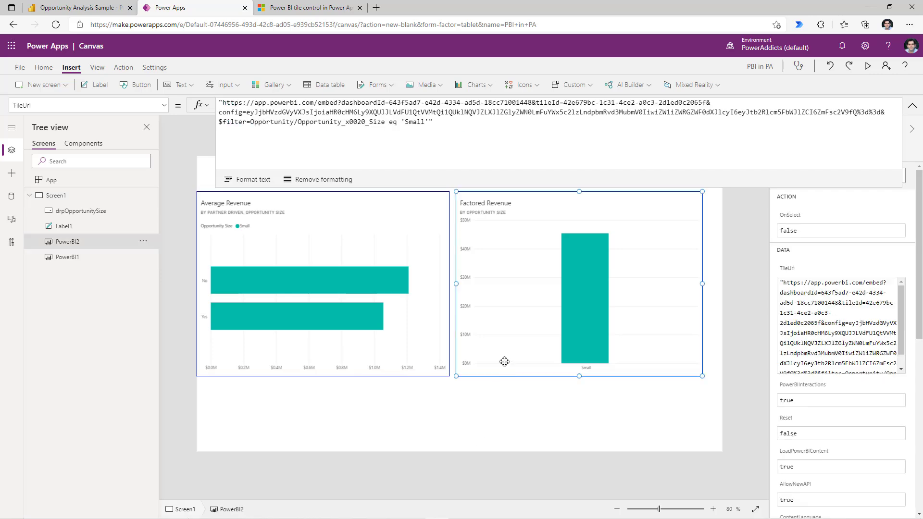
double_click(408, 122)
key(F5)
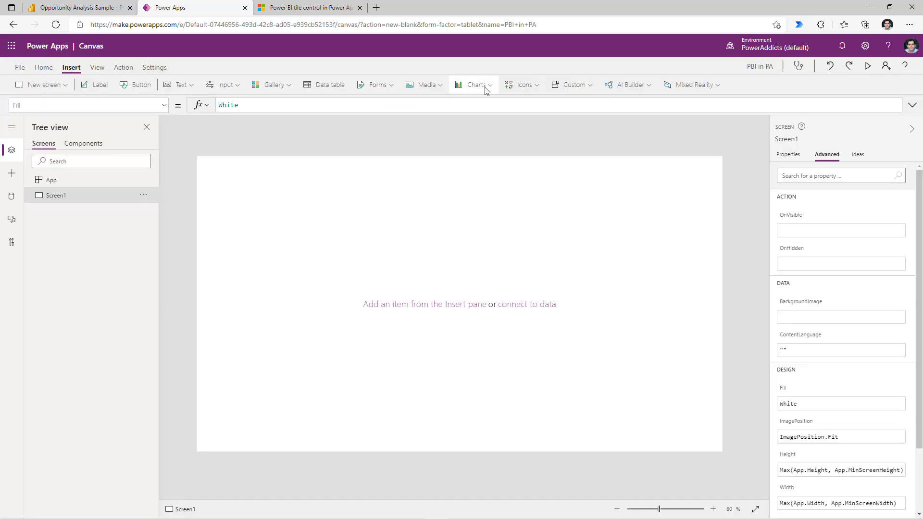
- Insert a Power BI tile on the empty screen and open its TileUrl property
click(486, 86)
click(502, 155)
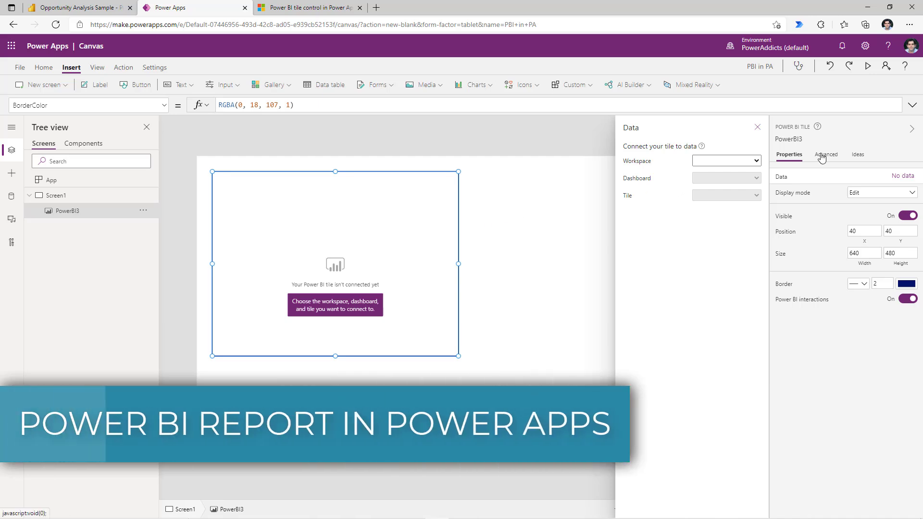
click(821, 157)
click(792, 273)
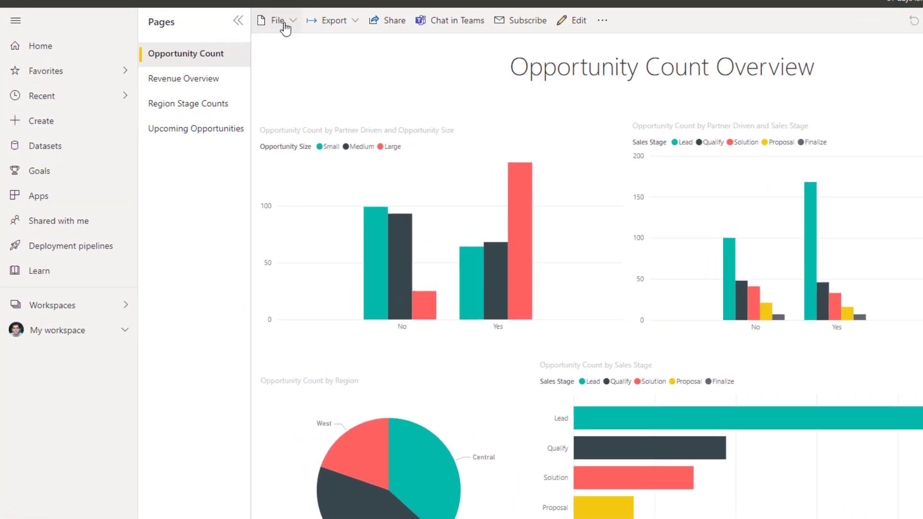
- Switch to Power BI, copy the report's website or portal embed link, and paste it into the new tile's TileUrl in Power Apps
click(214, 66)
mouse_move(317, 137)
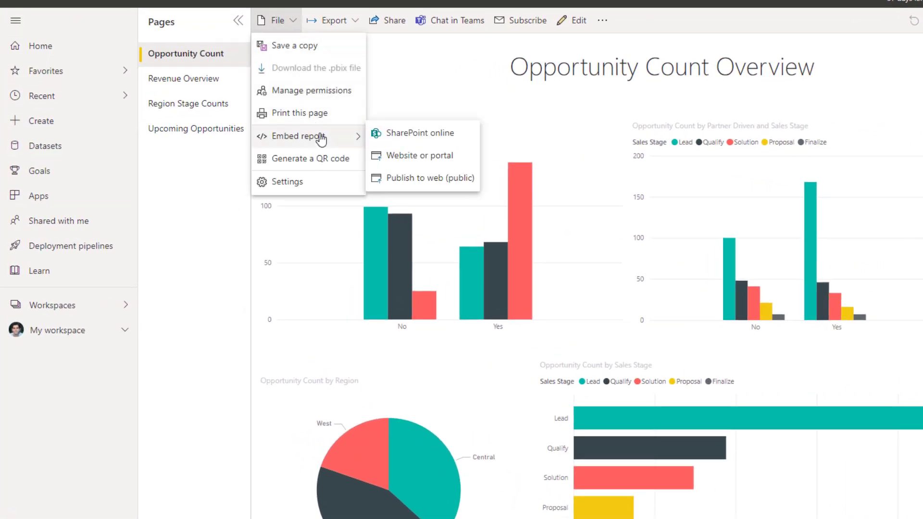
click(429, 156)
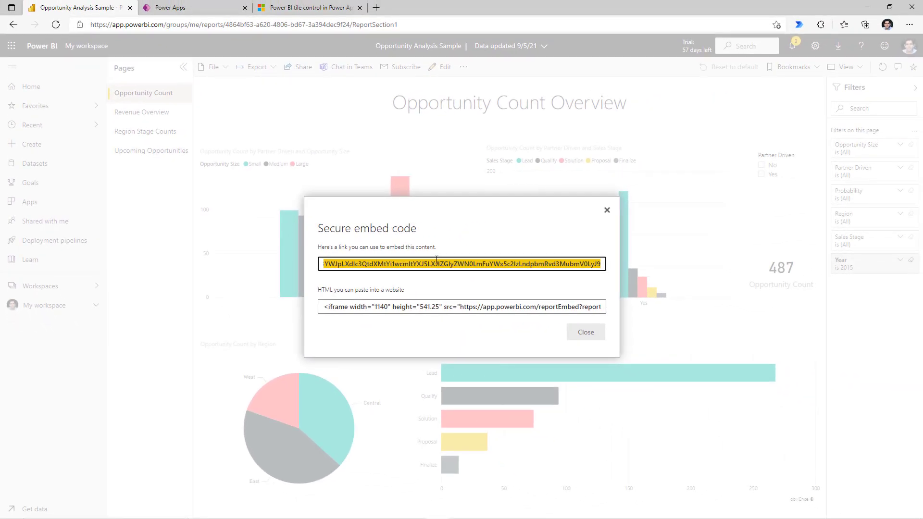
key(ctrl+Tab)
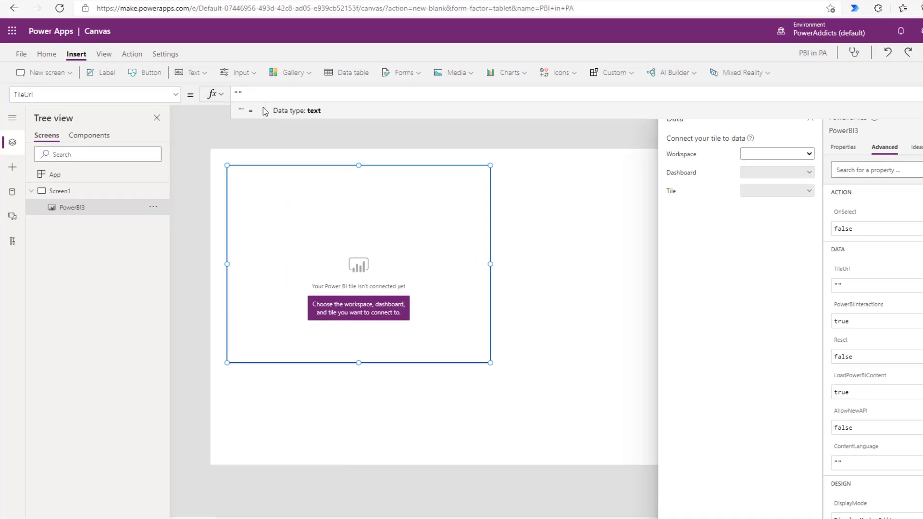
key(ctrl+v)
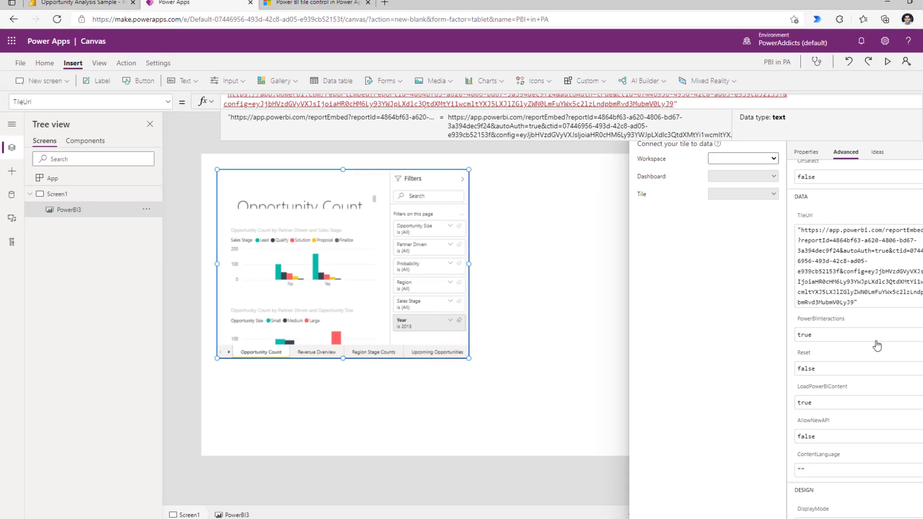
- Set the report tile's AllowNewAPI property to true and enlarge the tile to fill the whole screen
scroll(918, 356, down, 3)
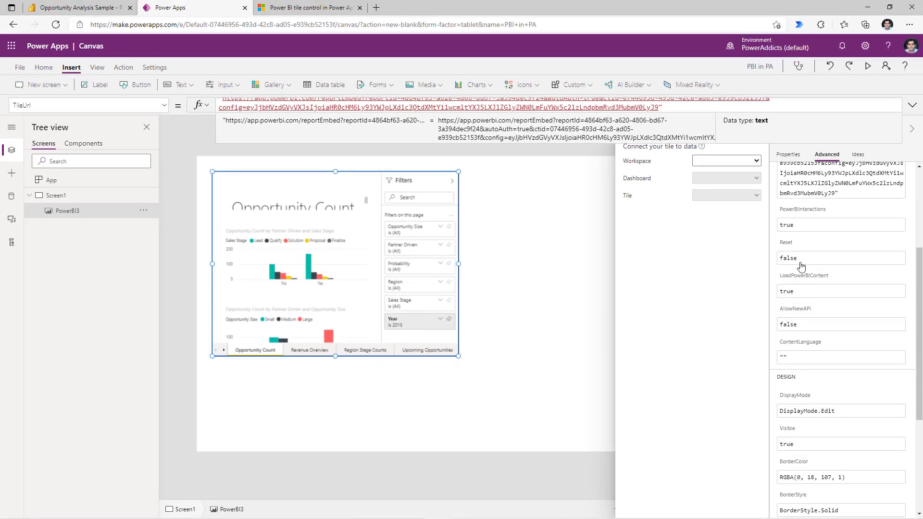
click(790, 317)
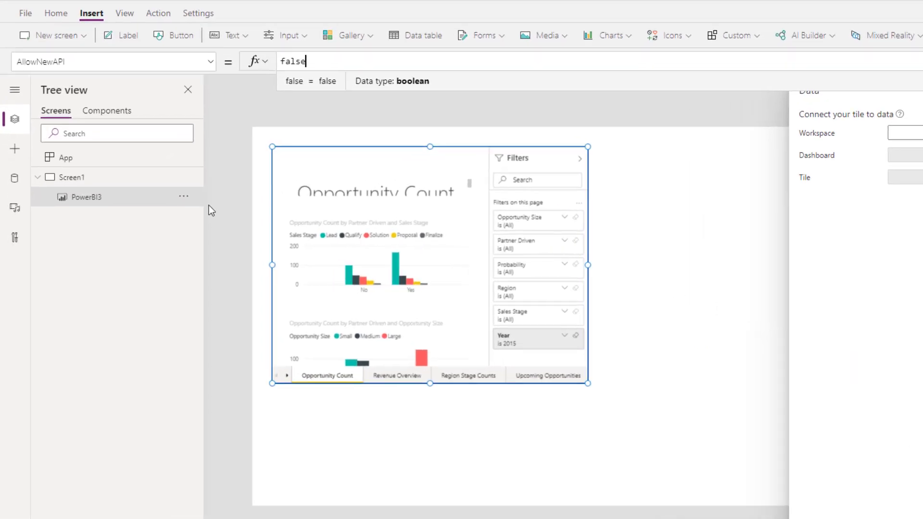
double_click(319, 43)
text(true)
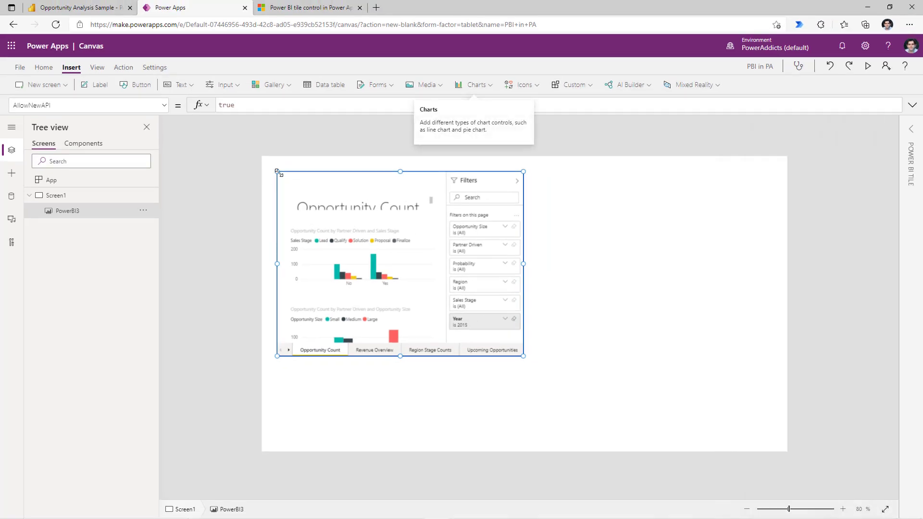
drag(254, 160, 255, 160)
drag(525, 362, 806, 468)
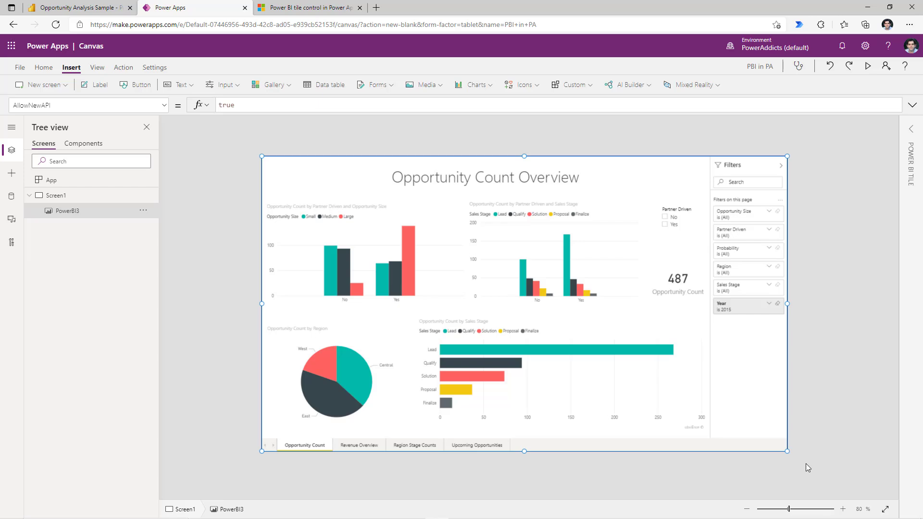
- Preview the app and browse the embedded report's Revenue Overview and Region Stage Counts pages, ending on Opportunity Count
click(868, 72)
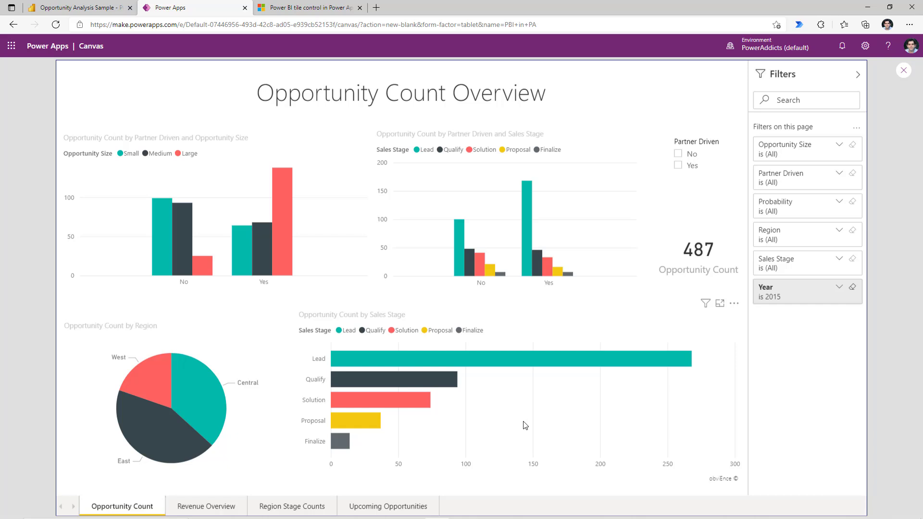
click(206, 506)
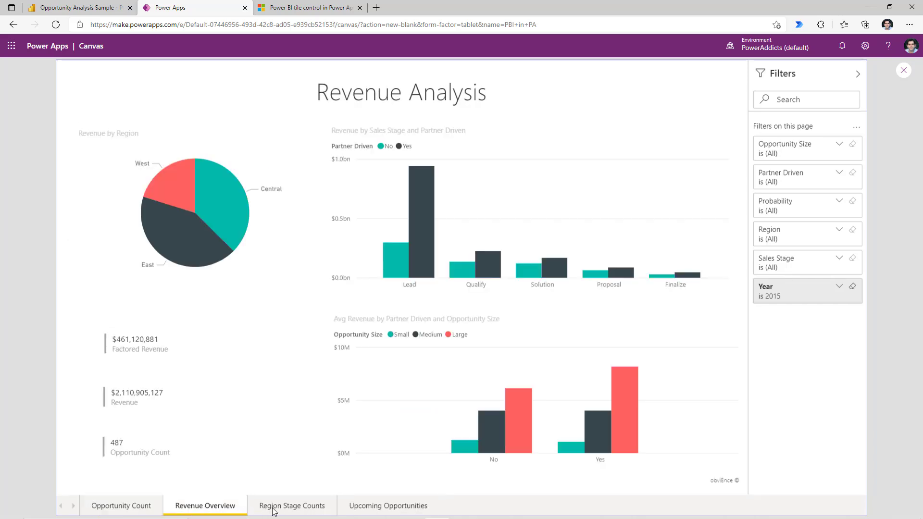
click(273, 507)
click(153, 507)
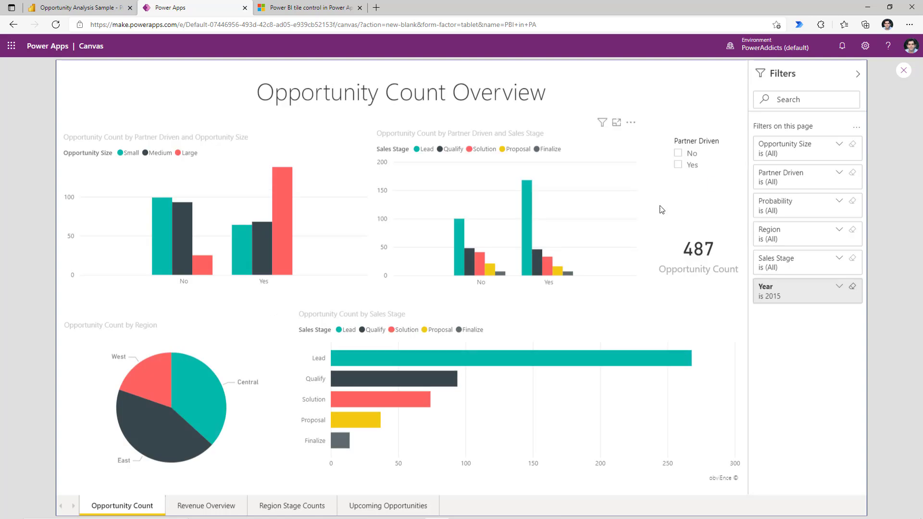
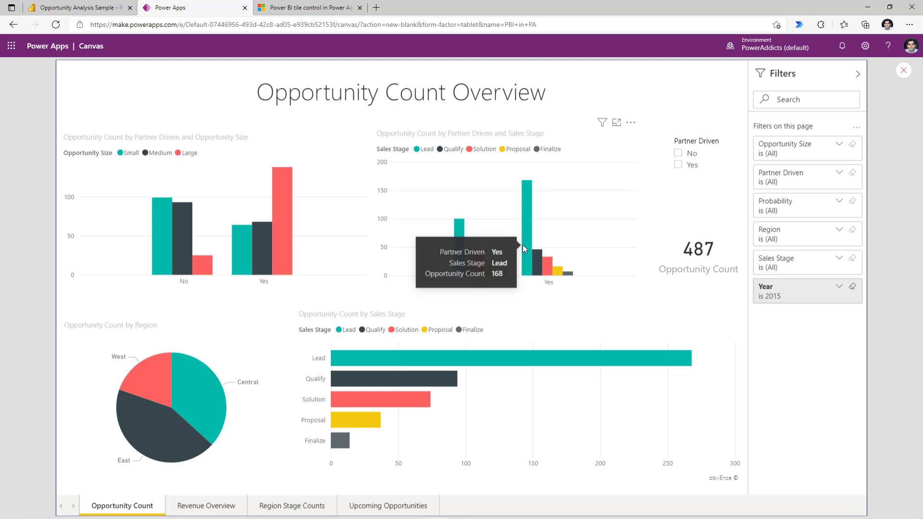
- Test the embedded report by toggling the partner-driven Lead bar's highlight and the West region filter on and off, and exit the preview
click(527, 206)
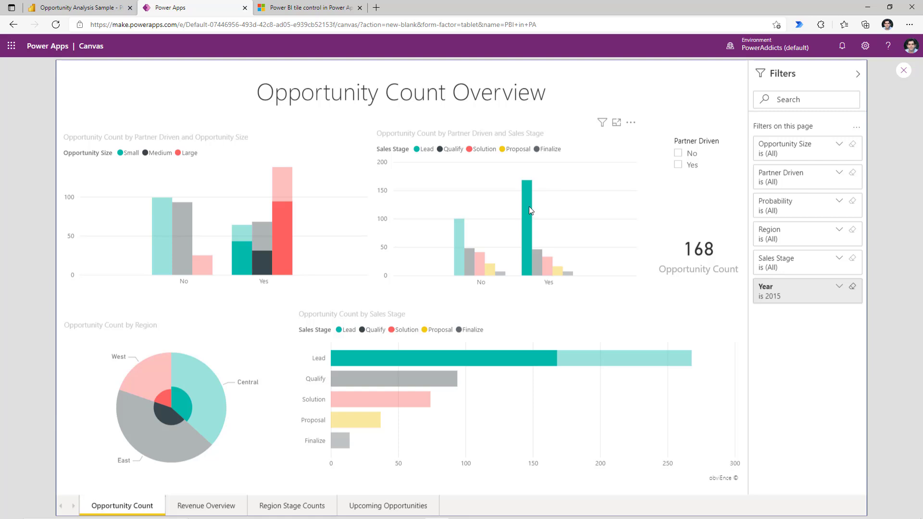
click(529, 206)
click(793, 234)
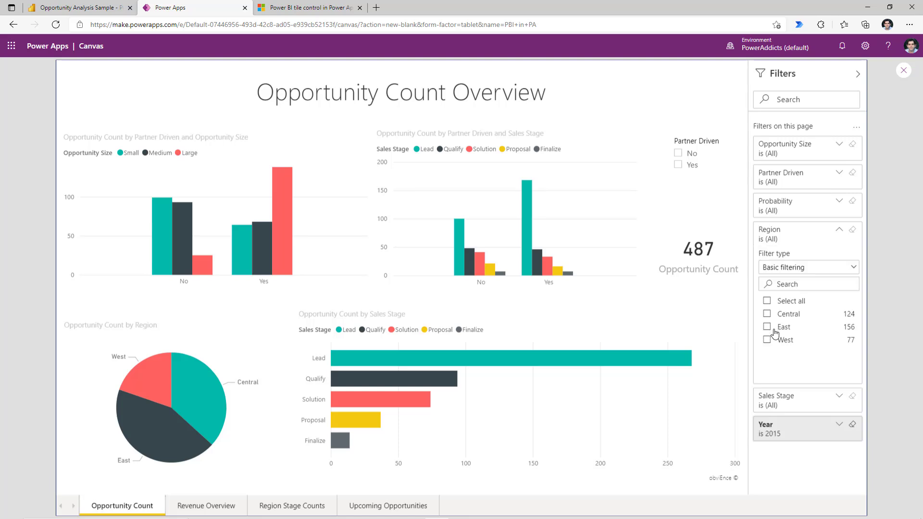
click(766, 341)
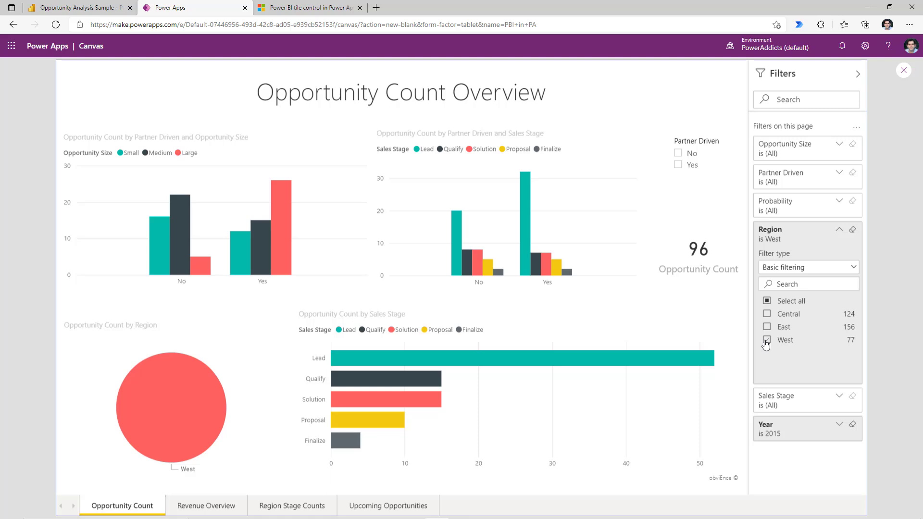
click(766, 341)
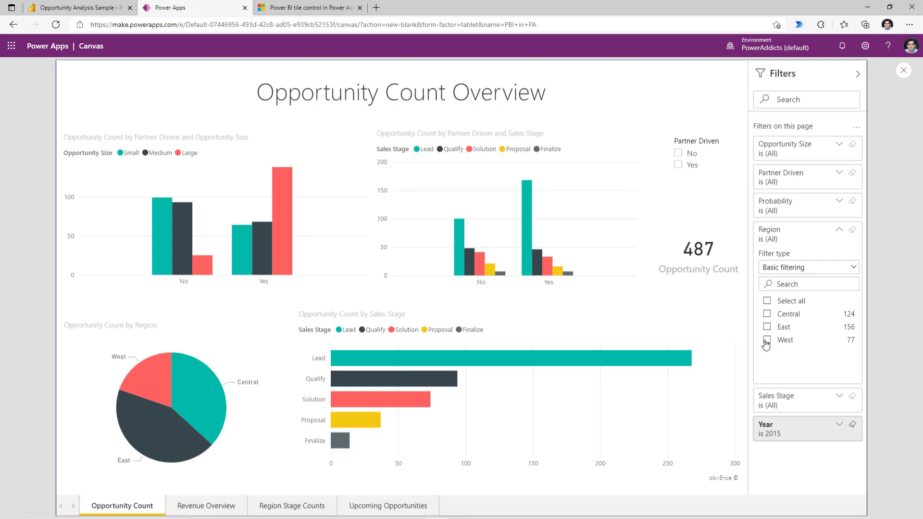
key(Escape)
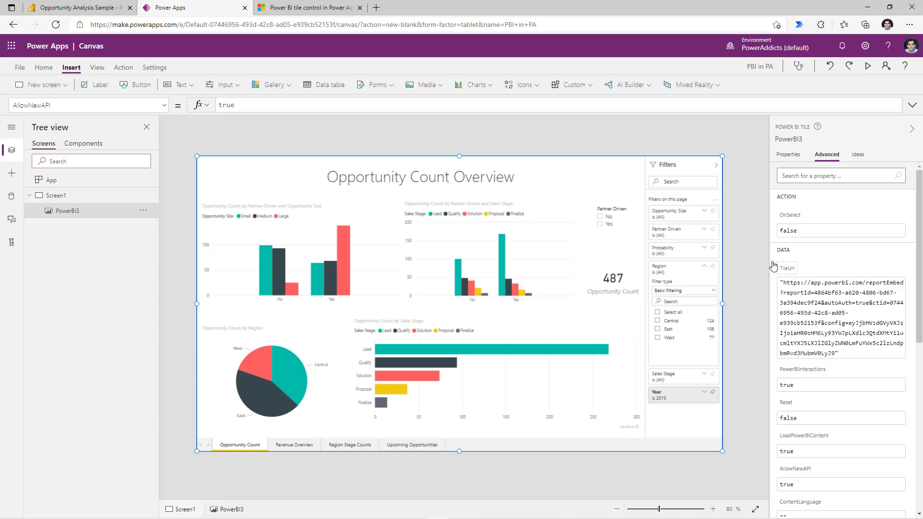
- Append &$filter=Partner/Partner_x0020_Driven eq 'No' and Account/Region eq 'East' to the report tile's TileUrl and check the filters in preview
click(605, 101)
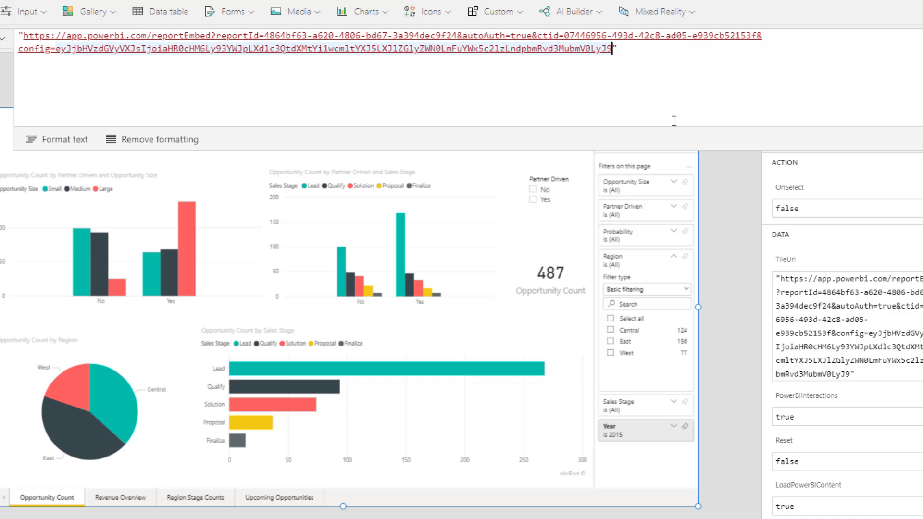
double_click(628, 83)
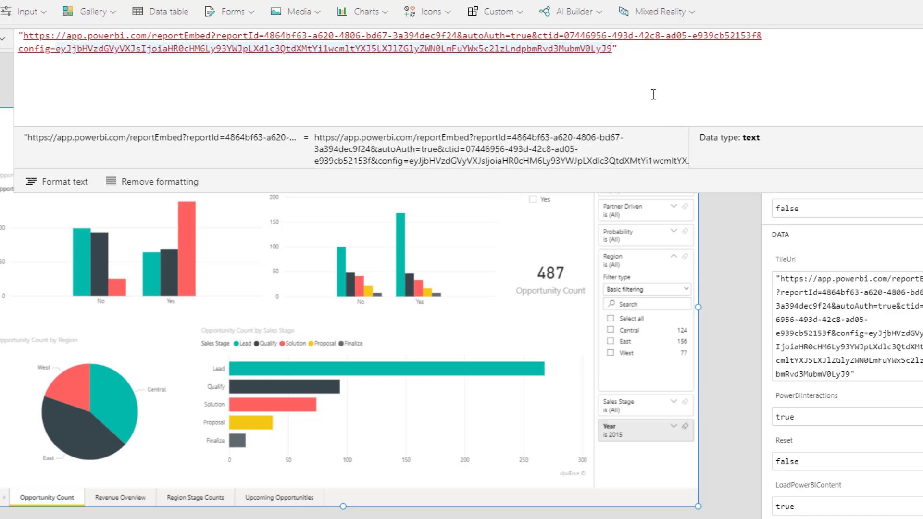
text(&$filter=Partner/Partner_x0020_Driven eq 'No' and Account/Region eq 'East')
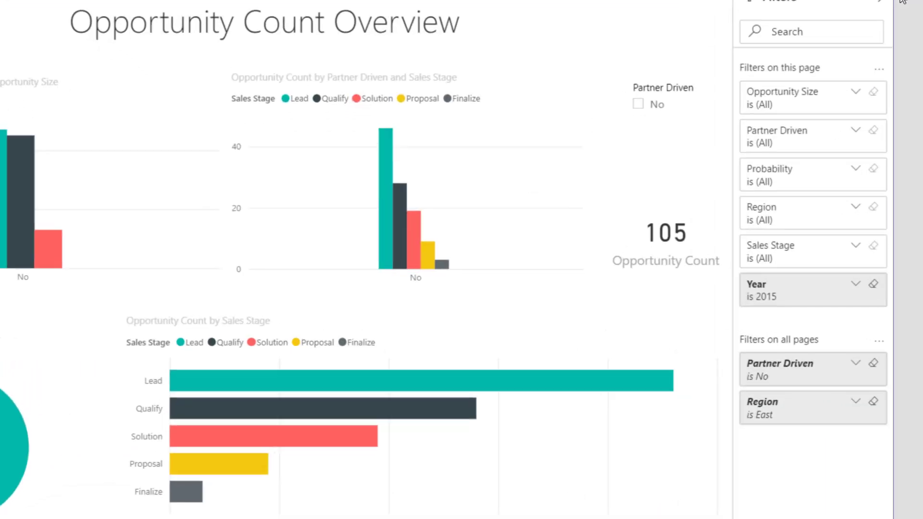
mouse_move(775, 365)
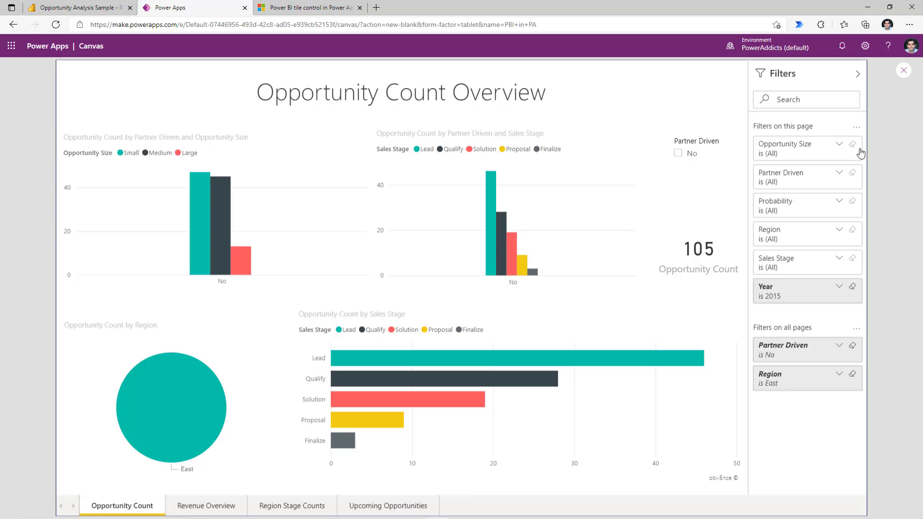
key(Escape)
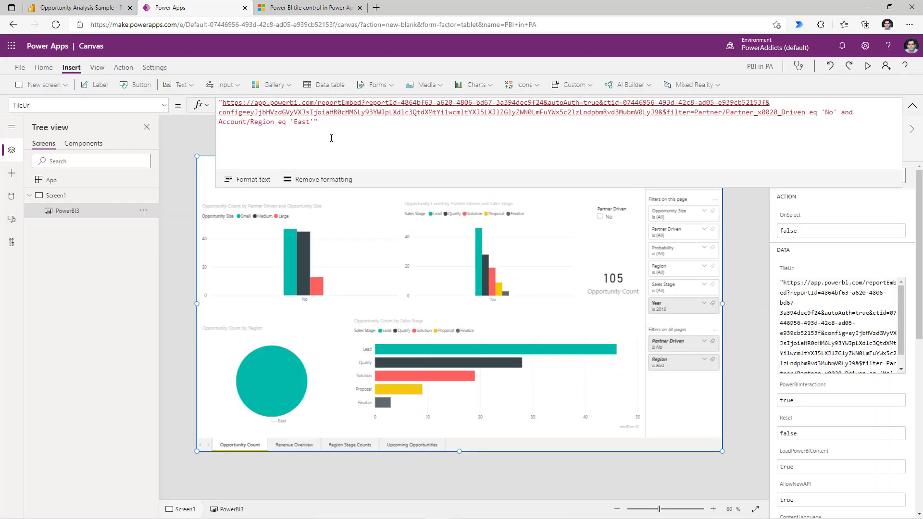
- Append the &pageName parameter after the filters in the report tile's TileUrl, entering ReportSection1 and changing it to ReportSection2
click(316, 124)
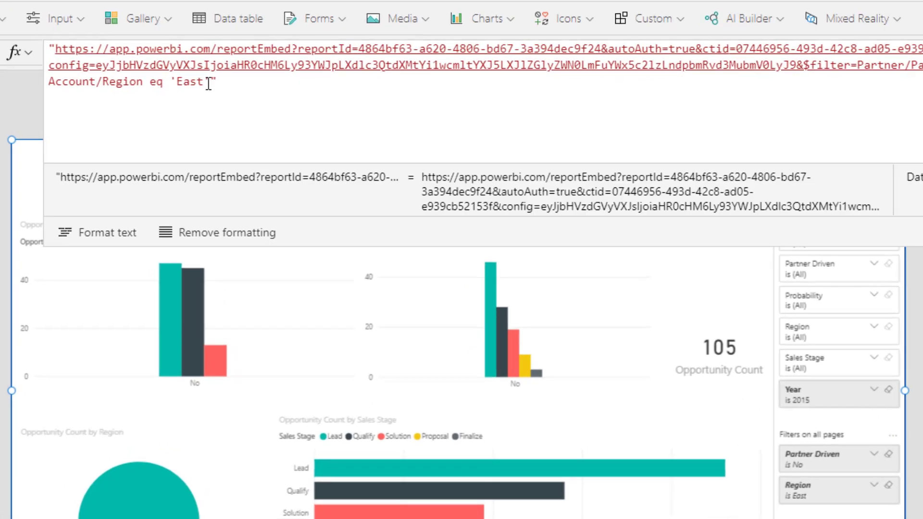
text(&pageName=ReportSection1)
double_click(234, 83)
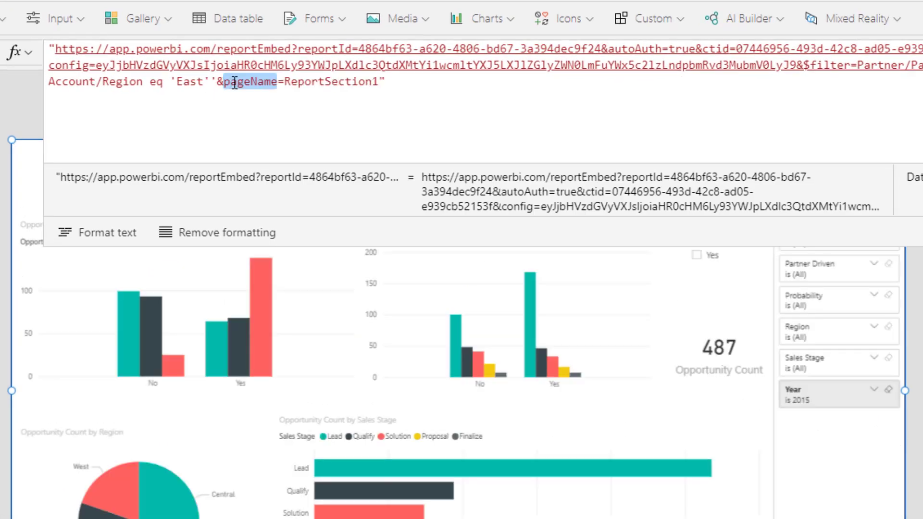
click(319, 82)
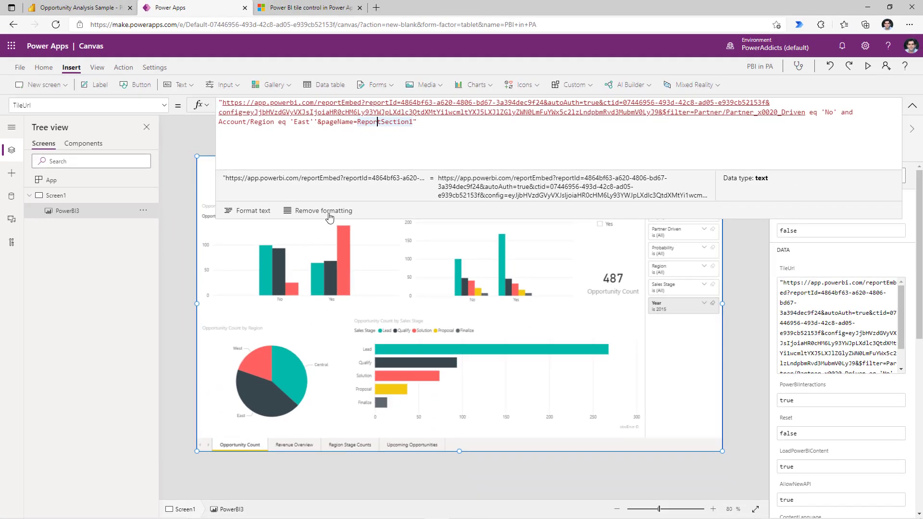
key(BackSpace)
text(2)
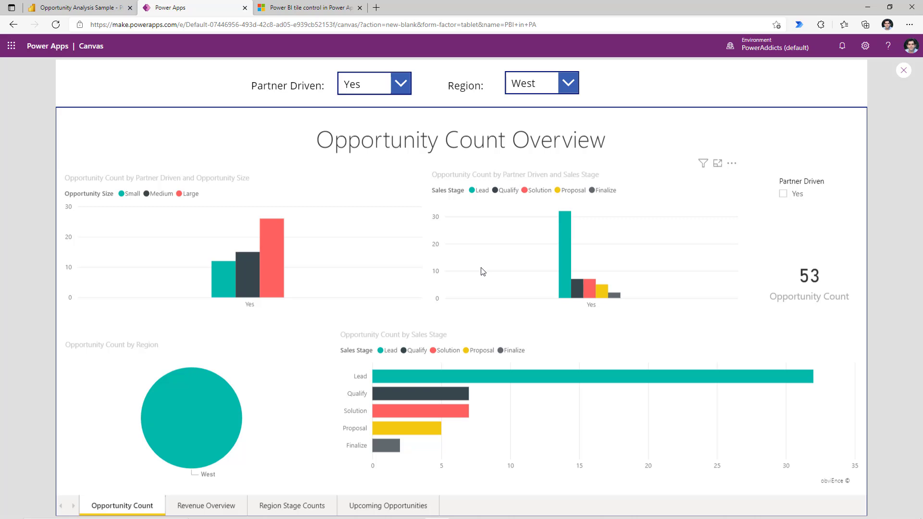
- Test the dropdown-driven report filter by setting Partner Driven to No, and open the Region choices
click(371, 89)
click(375, 134)
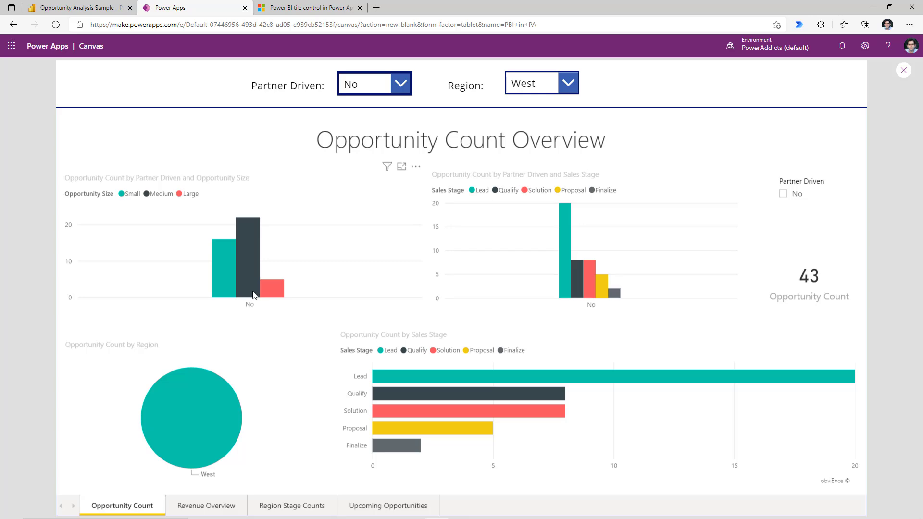
click(526, 82)
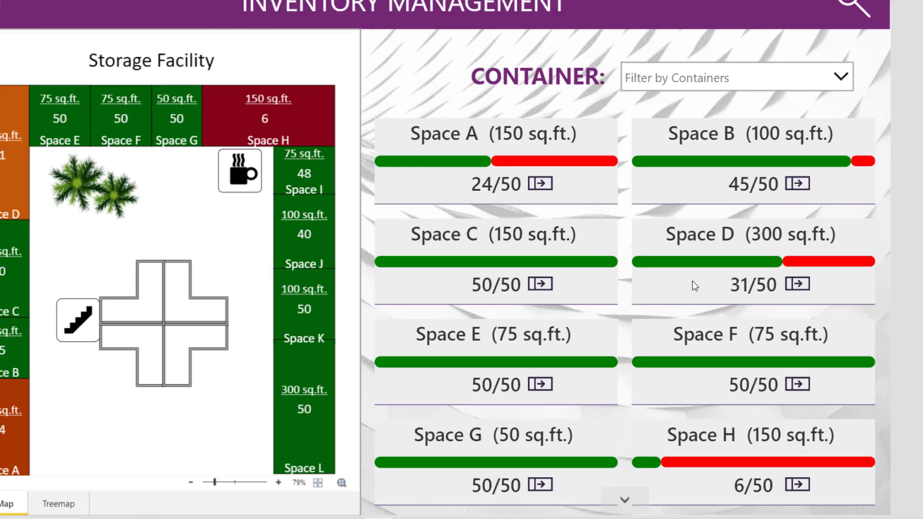
- Browse the container list in the Inventory Management app and open the inventory for Space J
scroll(692, 280, down, 2)
scroll(692, 284, down, 2)
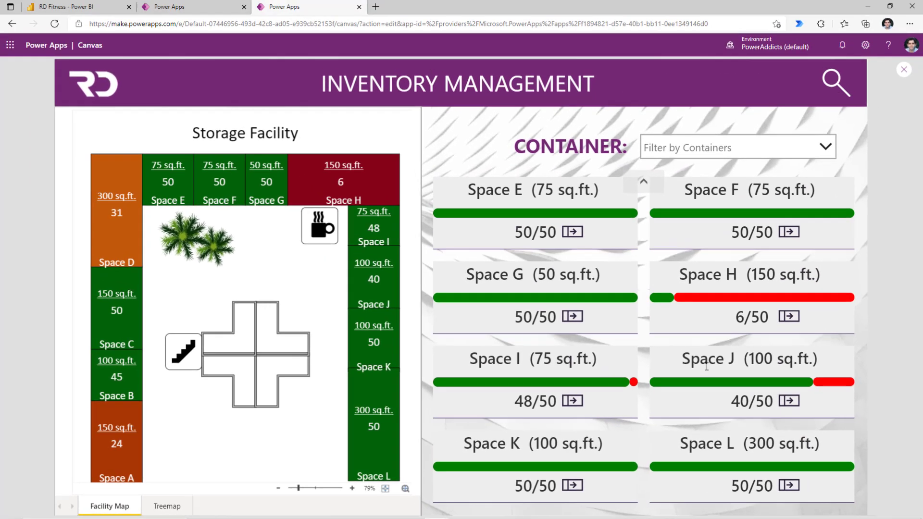
click(716, 349)
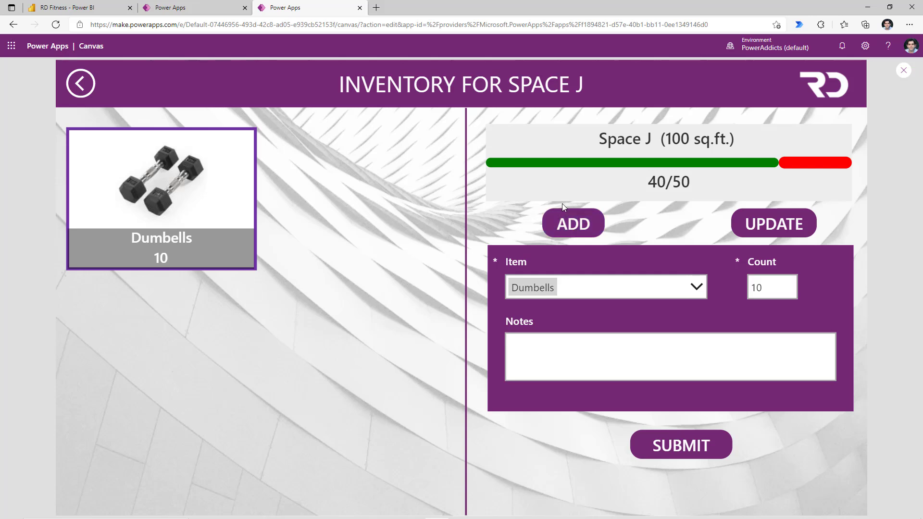
- Add an Olympic Barbell Dumbbell Weight Set with a count of 30 to Space J, submit it and return to the home screen
click(574, 229)
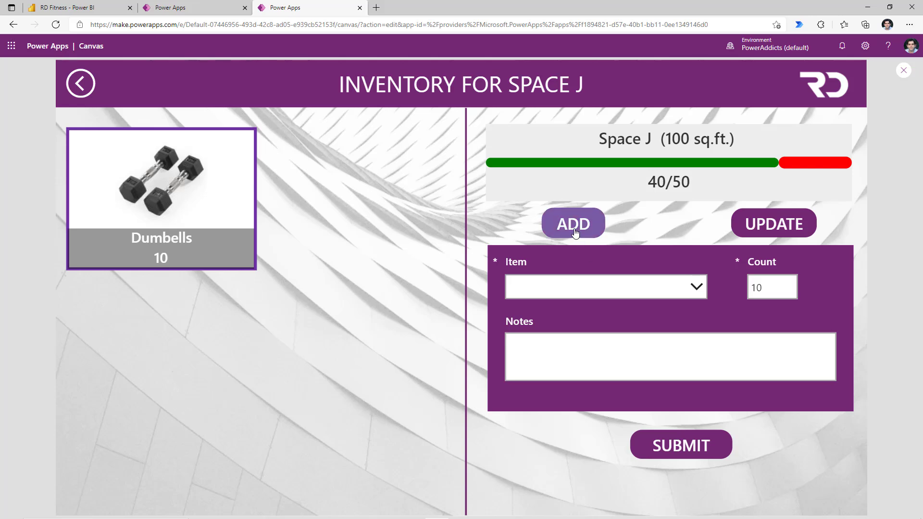
click(692, 294)
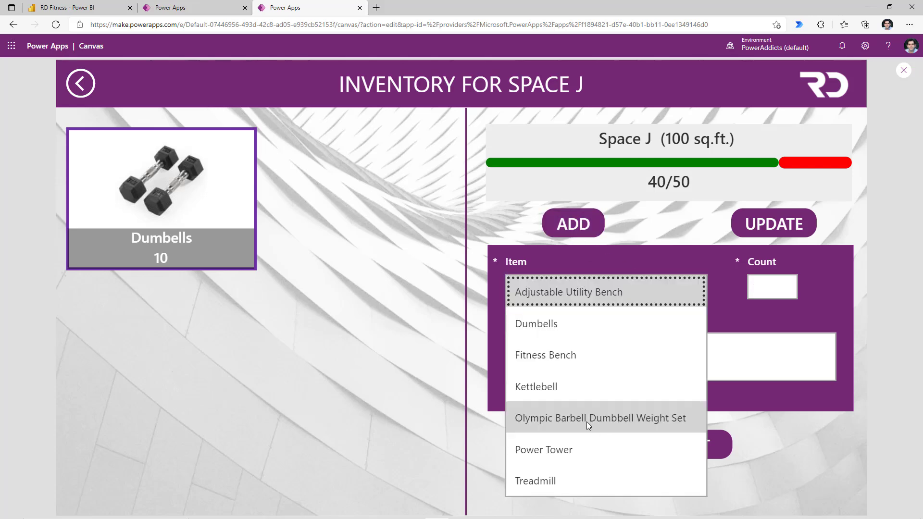
click(586, 418)
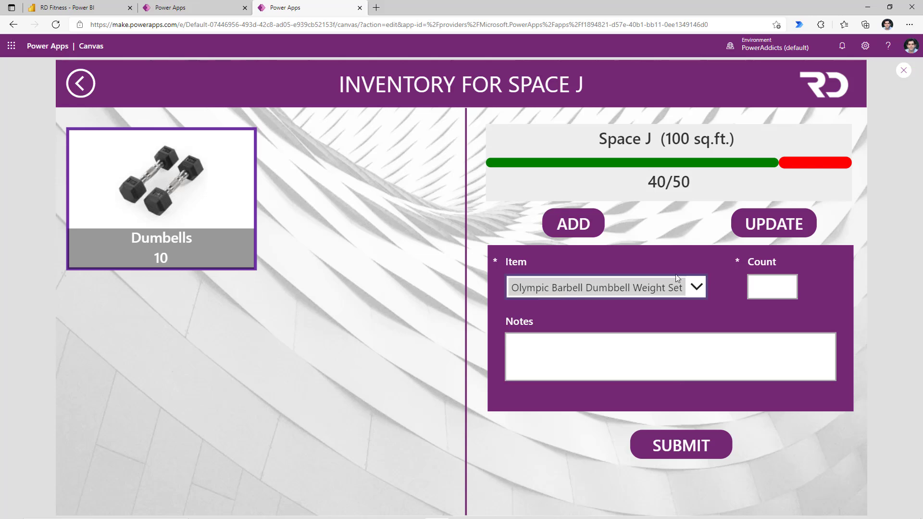
click(771, 289)
text(30)
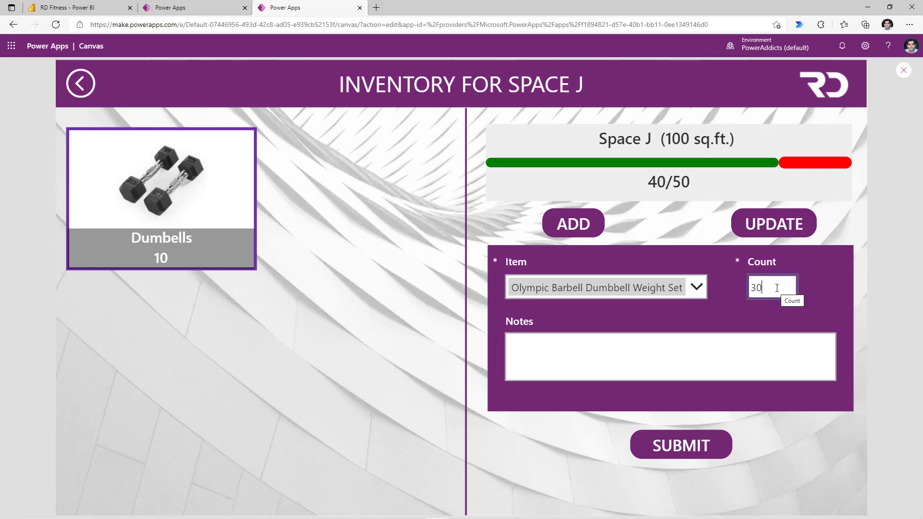
click(700, 447)
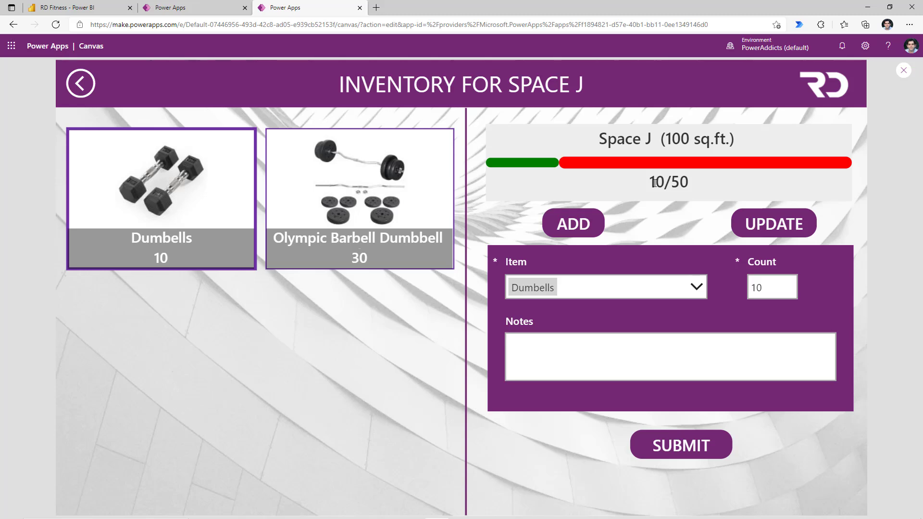
click(89, 83)
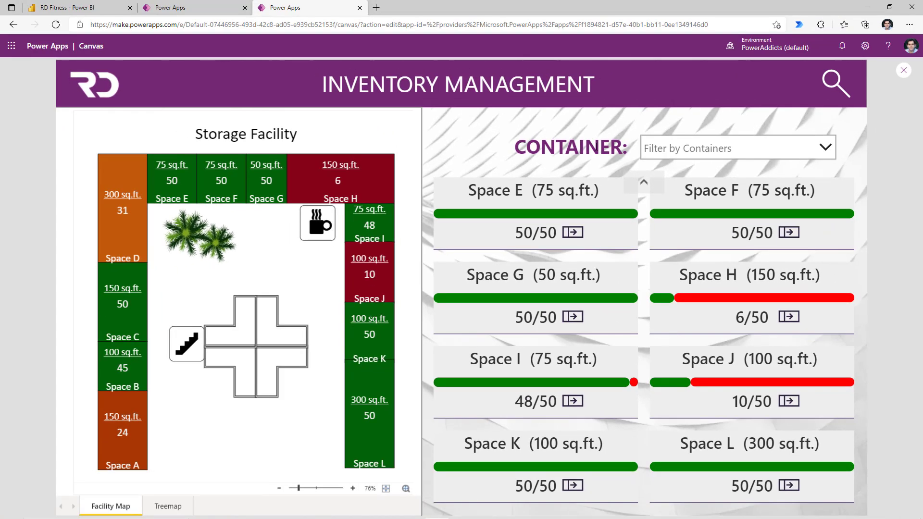
- Filter the containers to Space A and check the embedded report's Facility Map and Treemap pages
click(178, 510)
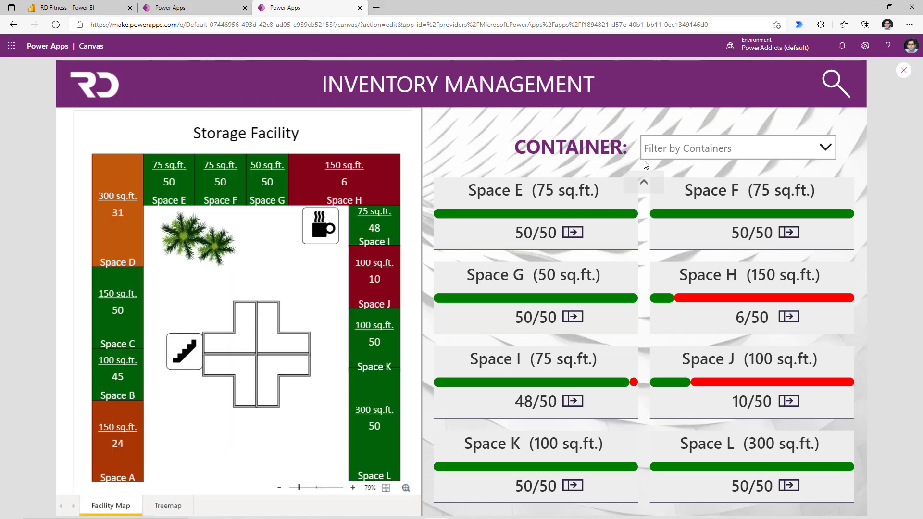
click(825, 152)
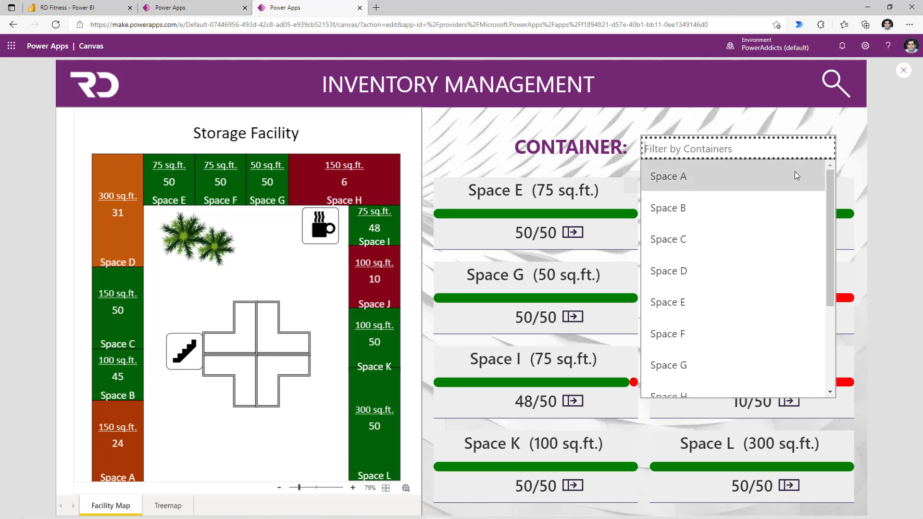
click(707, 177)
click(612, 162)
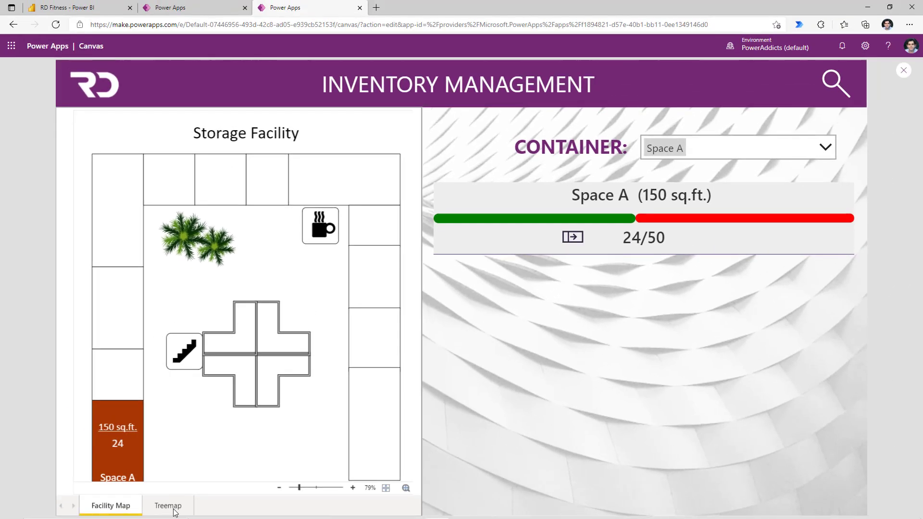
click(171, 507)
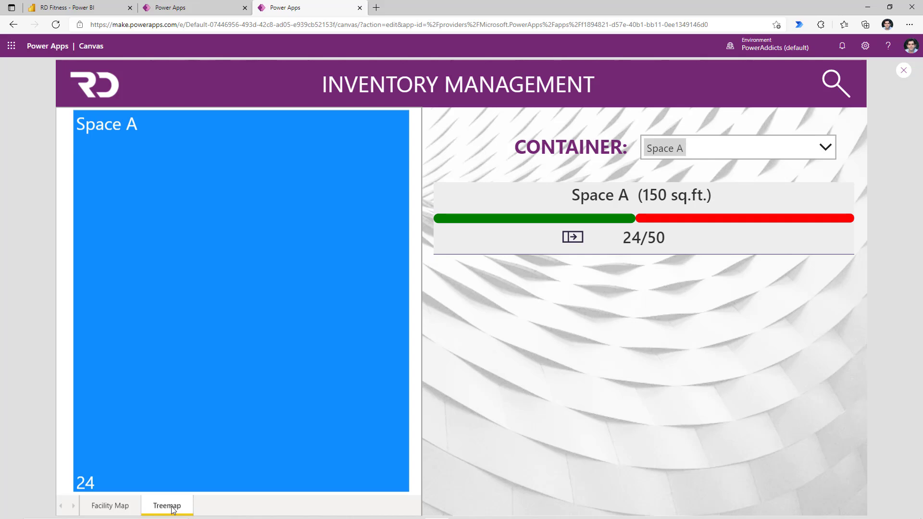
- Add Space D and Space I to the container filter and check the embedded report
click(817, 156)
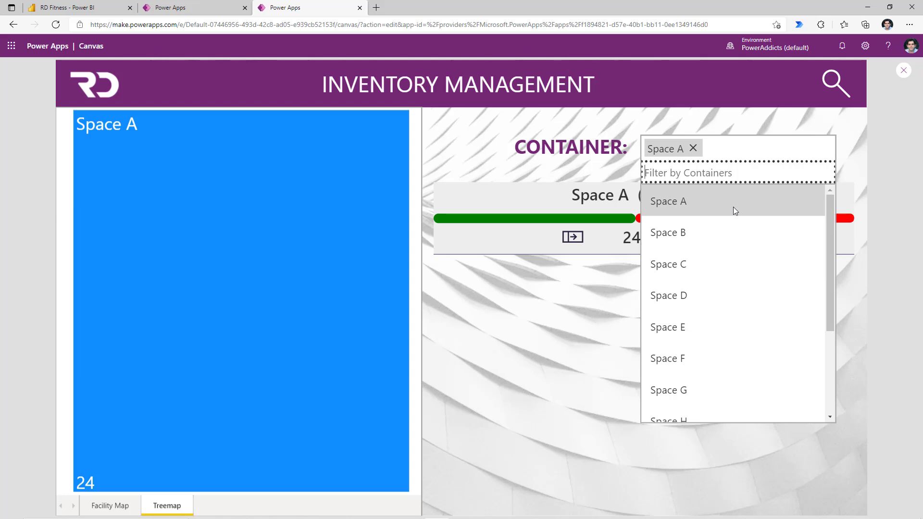
click(709, 293)
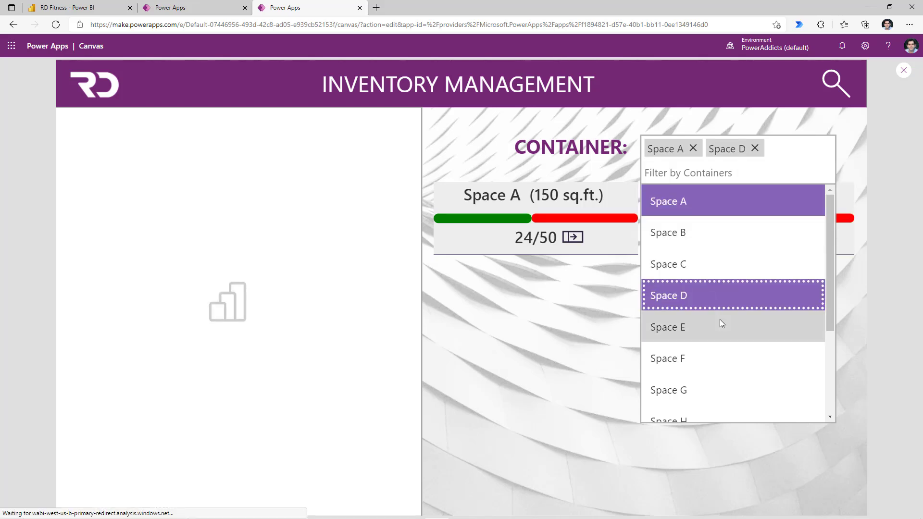
scroll(719, 319, down, 3)
click(689, 319)
click(564, 414)
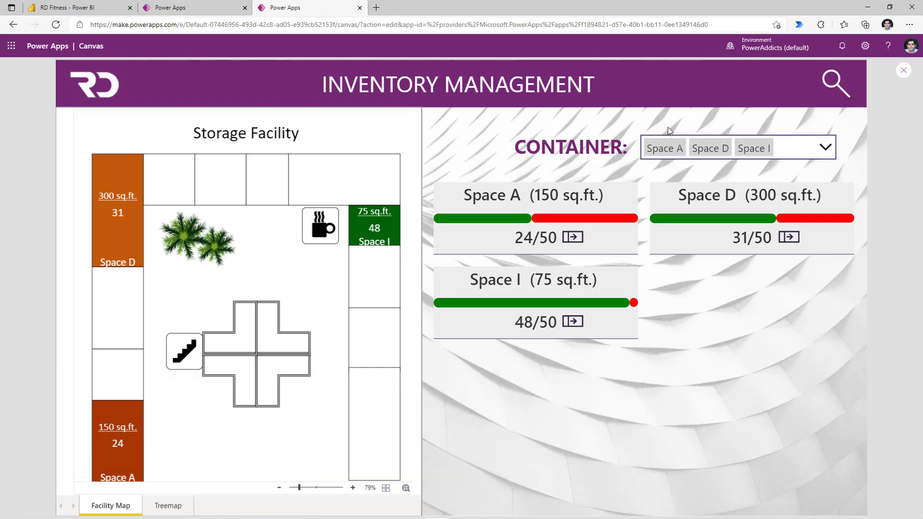
- View the Inventory Items screen through the app's search and exit the preview
click(828, 92)
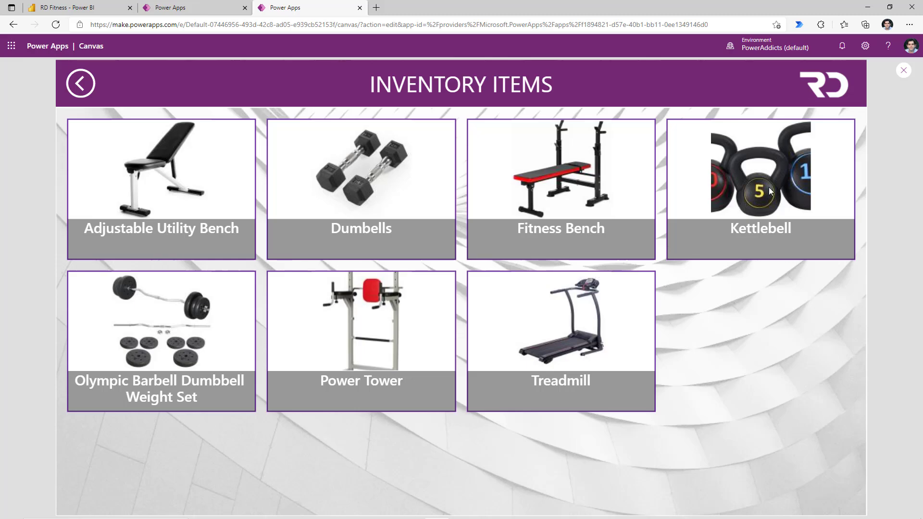
click(903, 70)
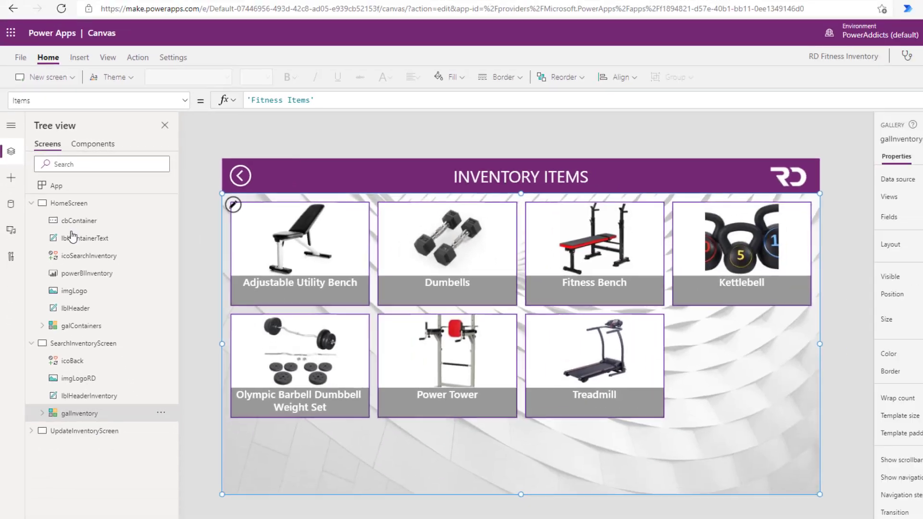
click(5, 244)
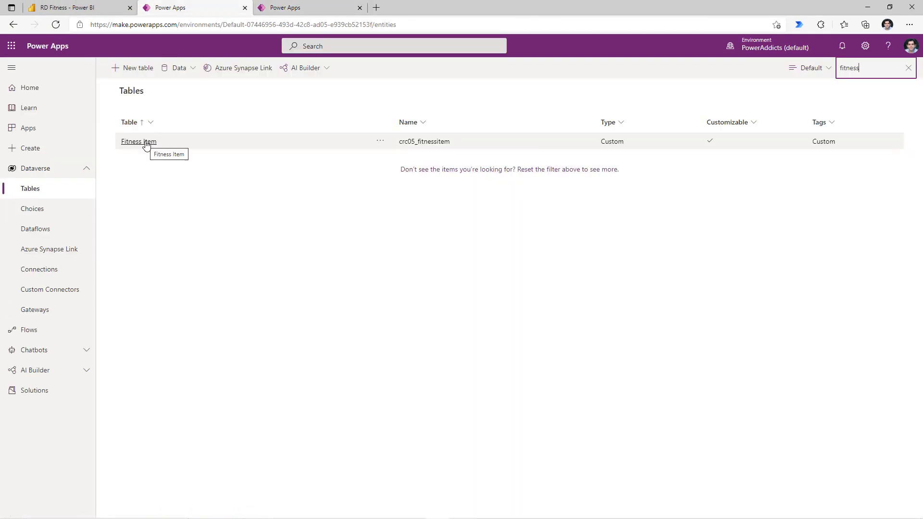
- Inspect the Fitness Item table's columns and data in Dataverse, and open the Space table's columns
click(145, 146)
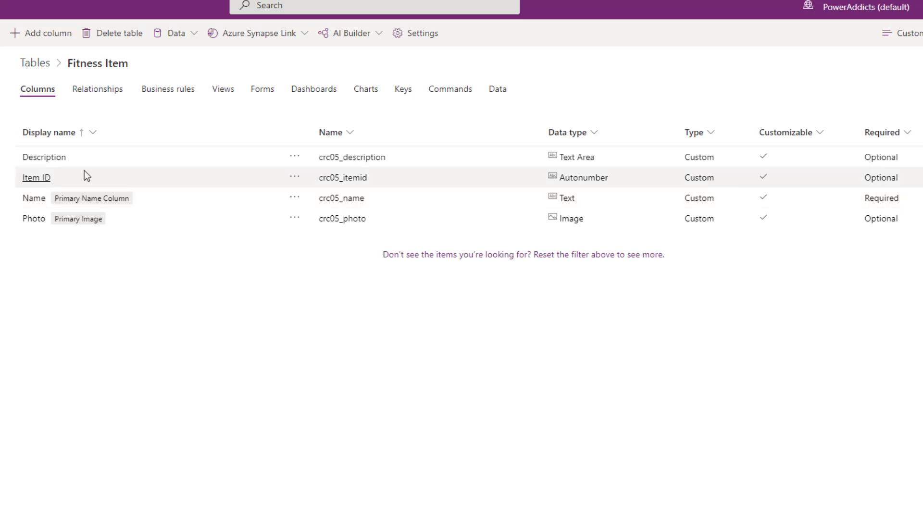
click(498, 89)
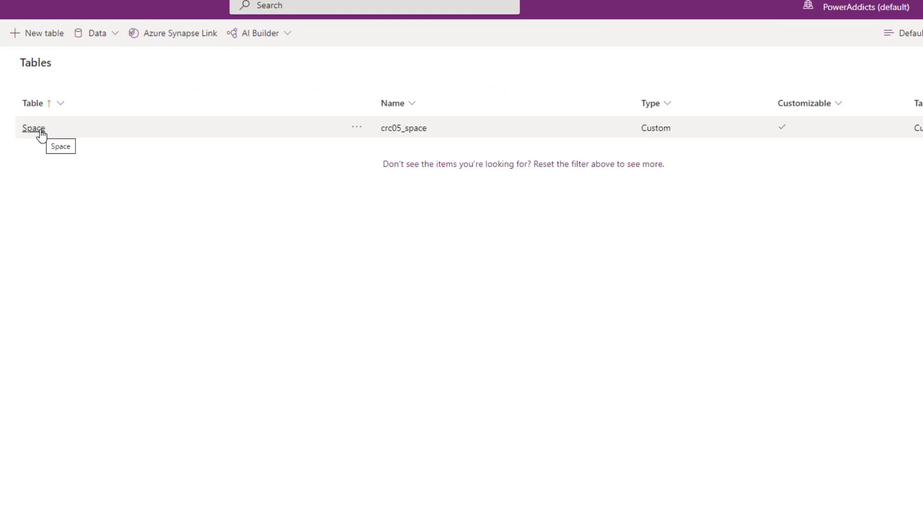
click(41, 130)
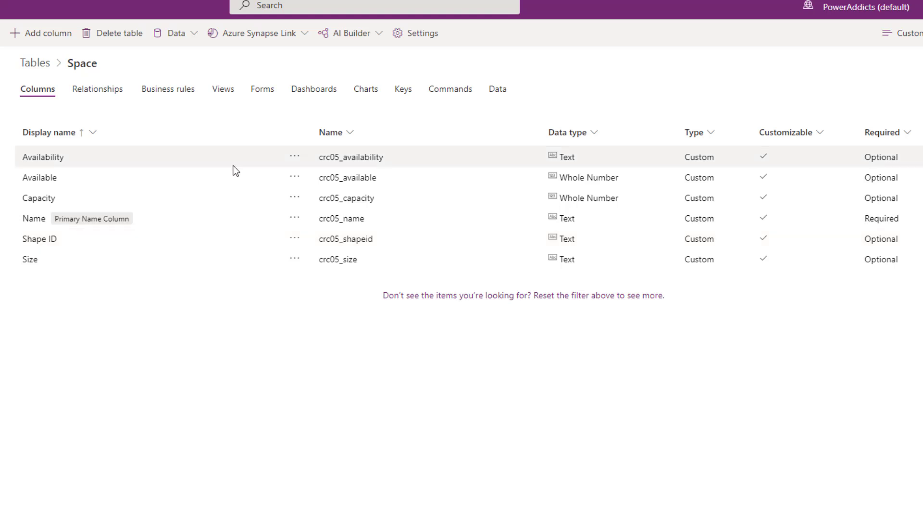
- Open Storage Facility.vsdx from the Visio folder in OneDrive and inspect the ShapeID in the upper-left rectangle's shape data
key(ctrl+Tab)
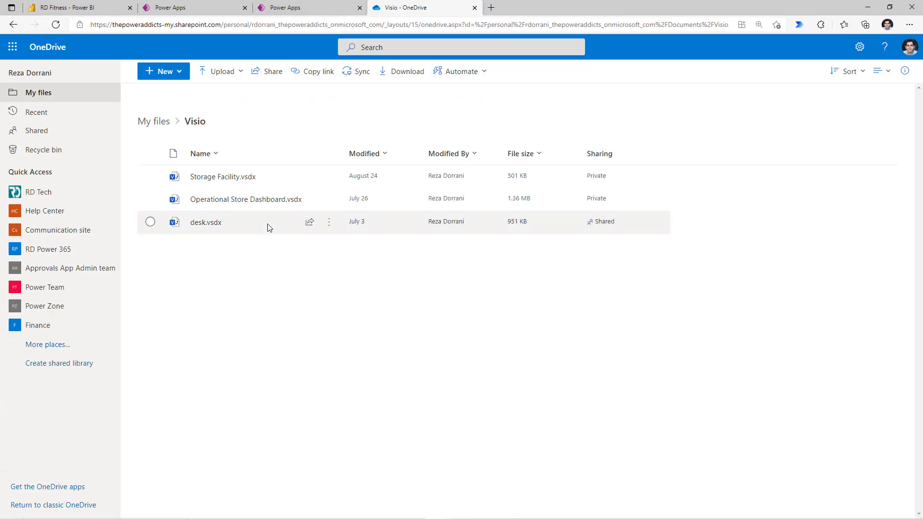
click(234, 178)
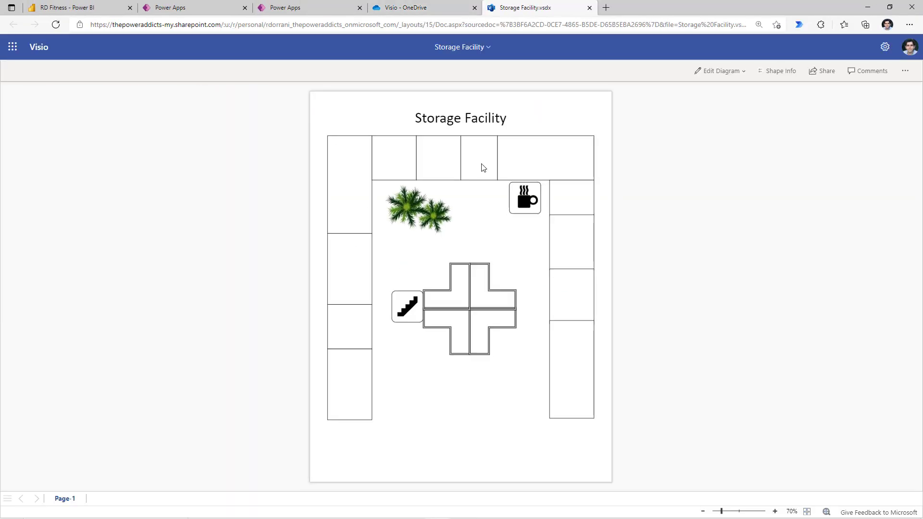
click(362, 199)
click(777, 72)
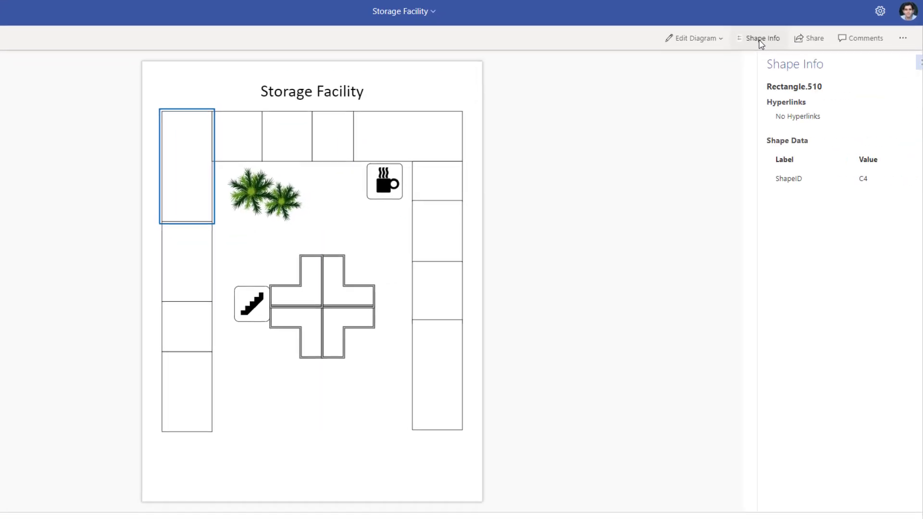
click(777, 180)
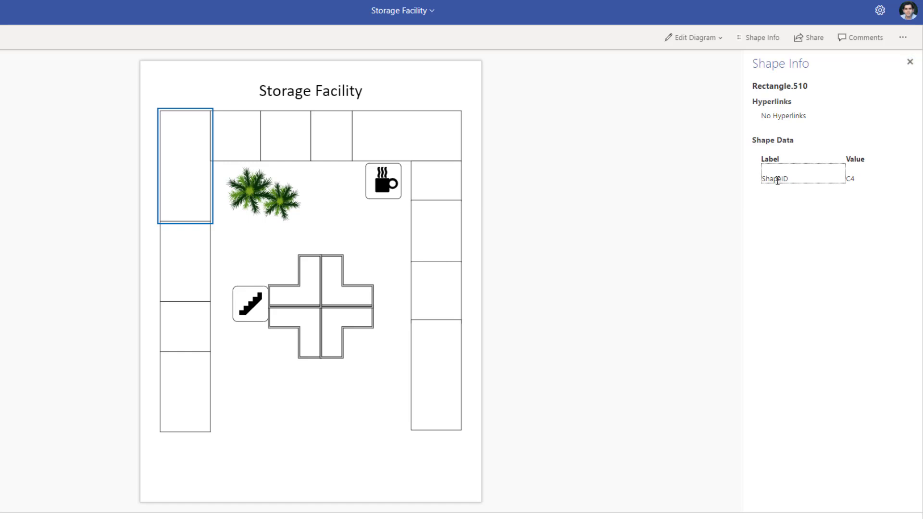
double_click(777, 180)
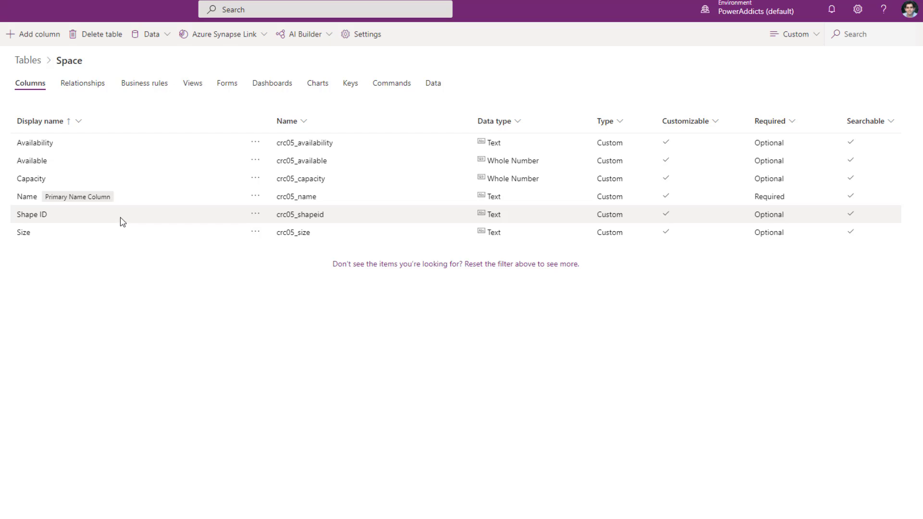
- Review the Space table's data in Dataverse and open the Inventory Data table
click(433, 83)
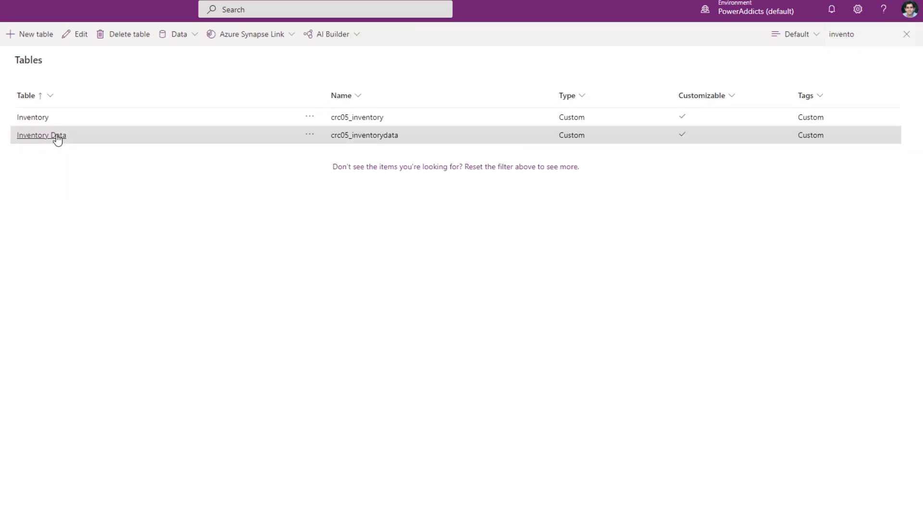
click(55, 138)
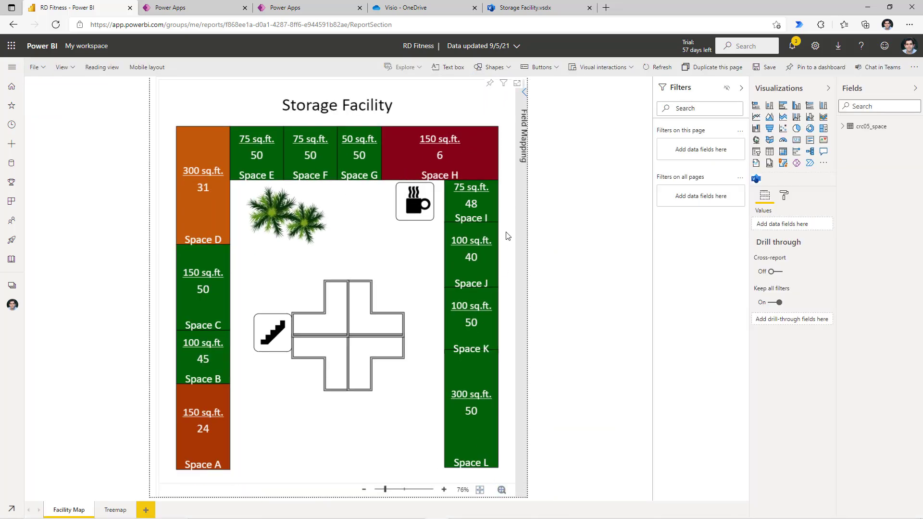
- Select the Visio visual on the Facility Map page of the RD Fitness report in Power BI to examine its field assignments
click(517, 83)
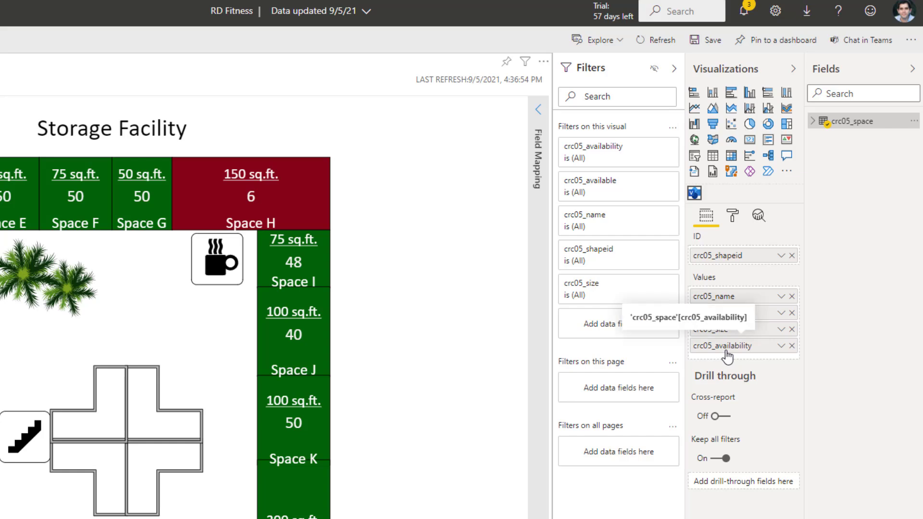
- Open the Visio visual's field mapping for editing and inspect how crc05_shapeid links to the diagram's shapes
click(544, 61)
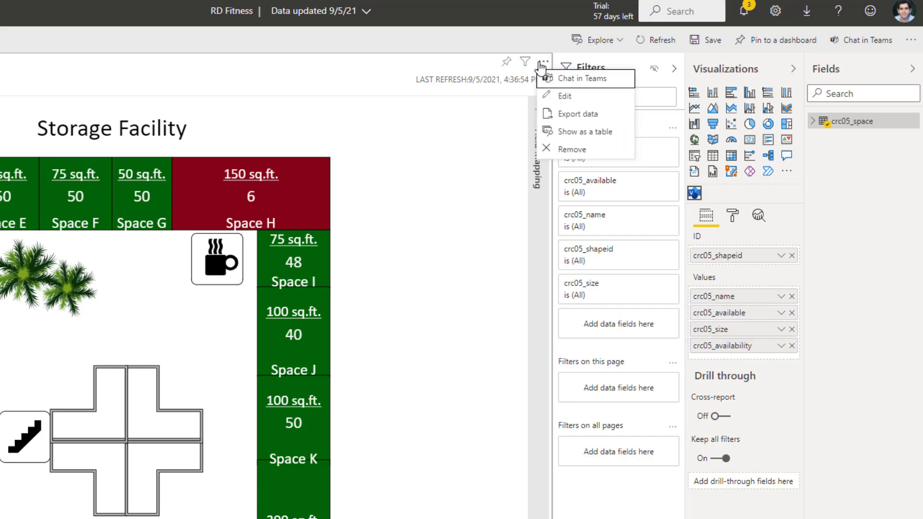
click(558, 96)
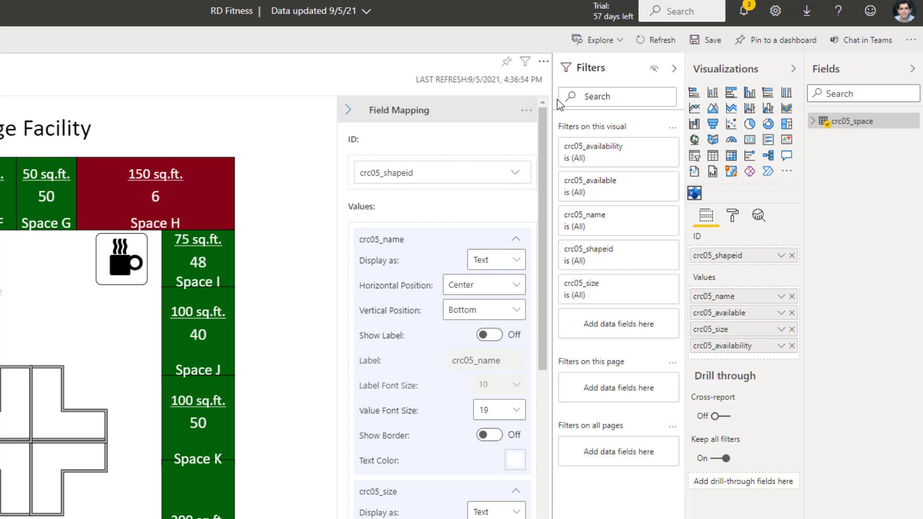
click(519, 178)
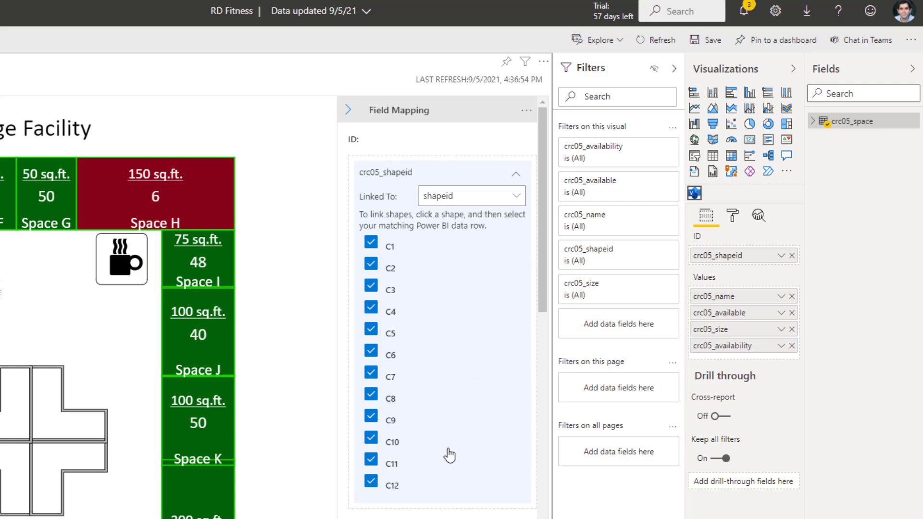
click(516, 174)
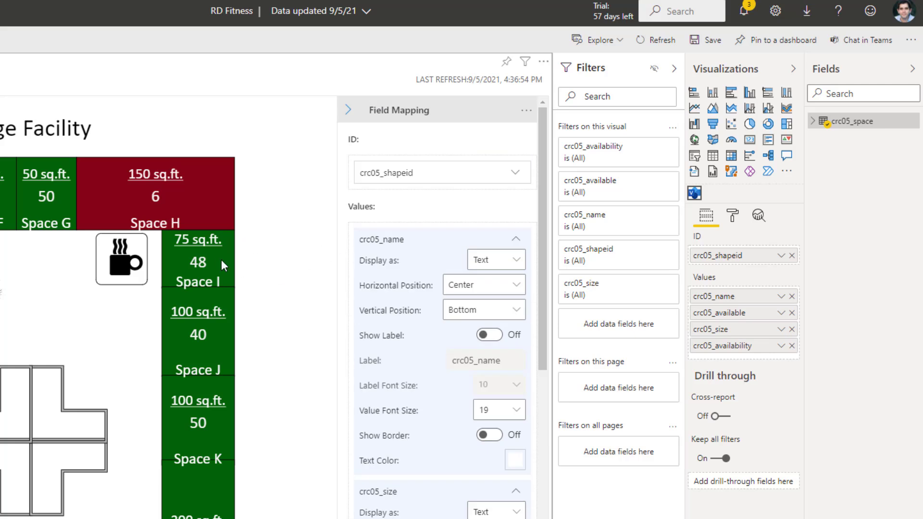
- Review the display settings of crc05_name, crc05_size and crc05_available, and the color ranges of crc05_availability
click(515, 239)
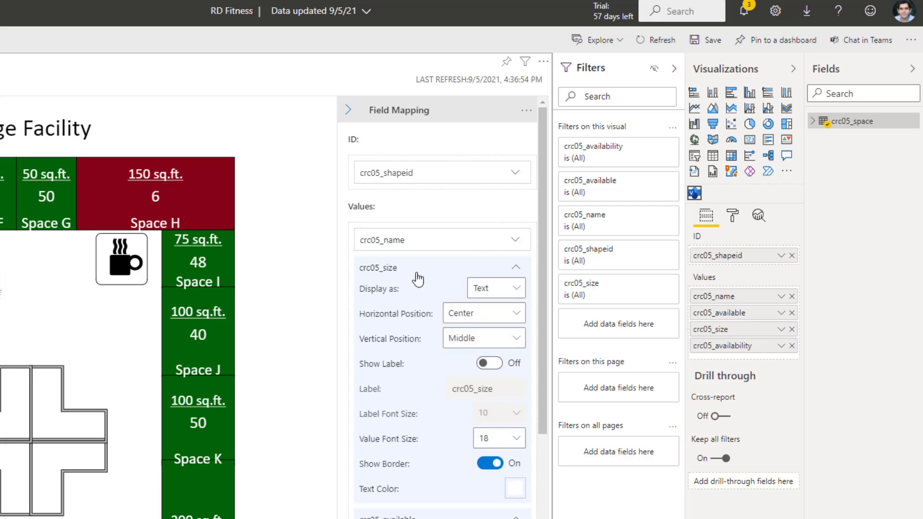
click(516, 267)
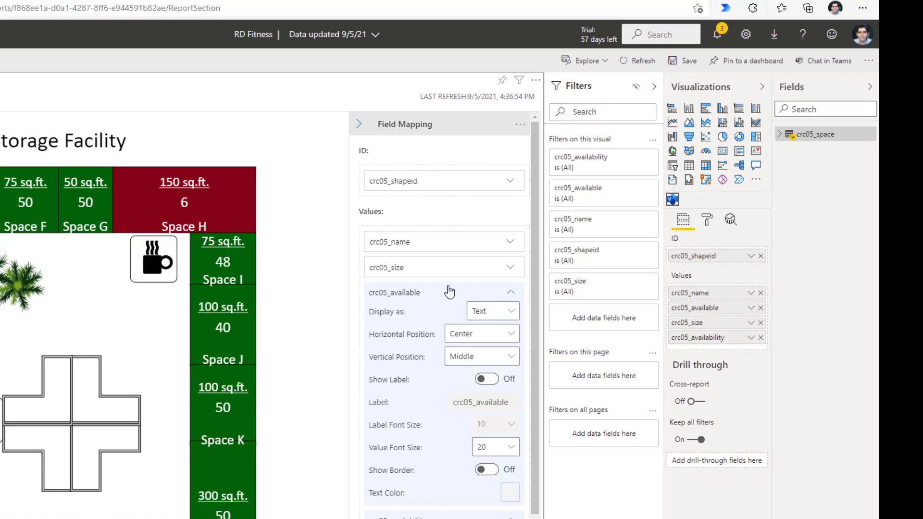
click(508, 508)
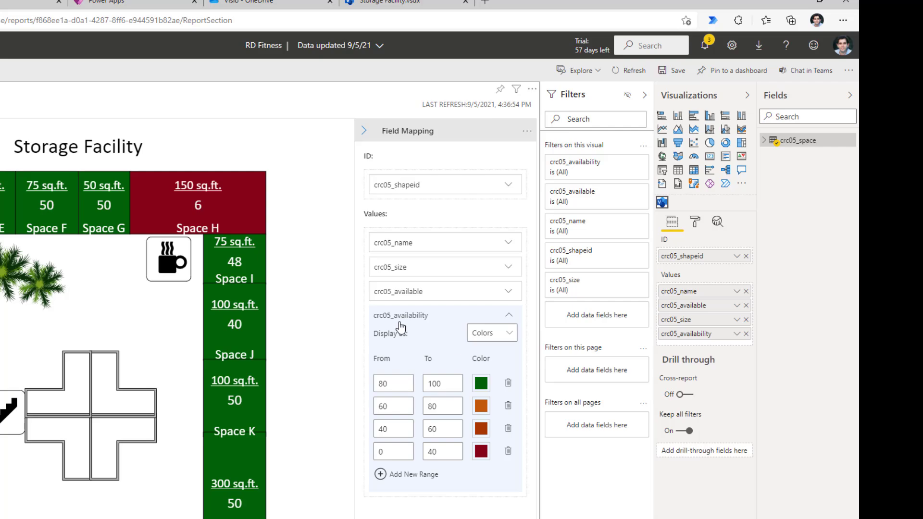
- Switch to the Space table in Dataverse and inspect the calculation behind the Availability column
key(ctrl+Tab)
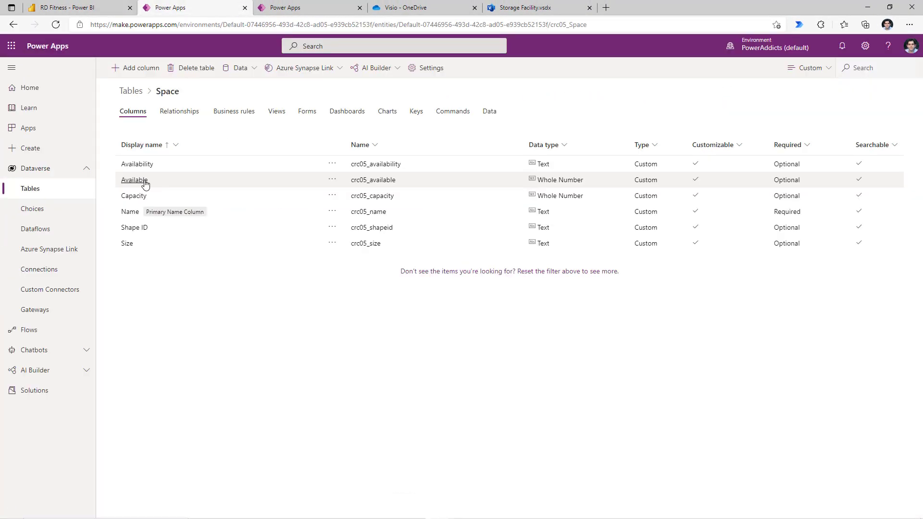
click(137, 166)
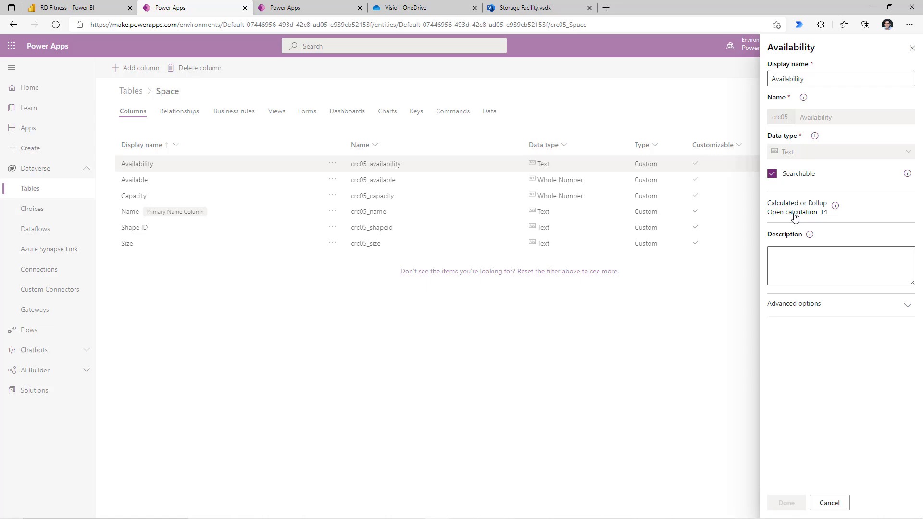
click(793, 212)
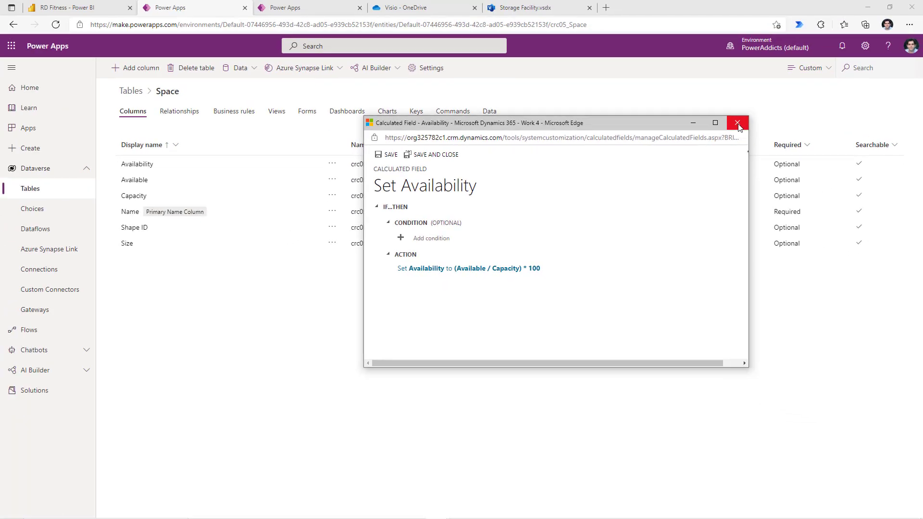
click(841, 21)
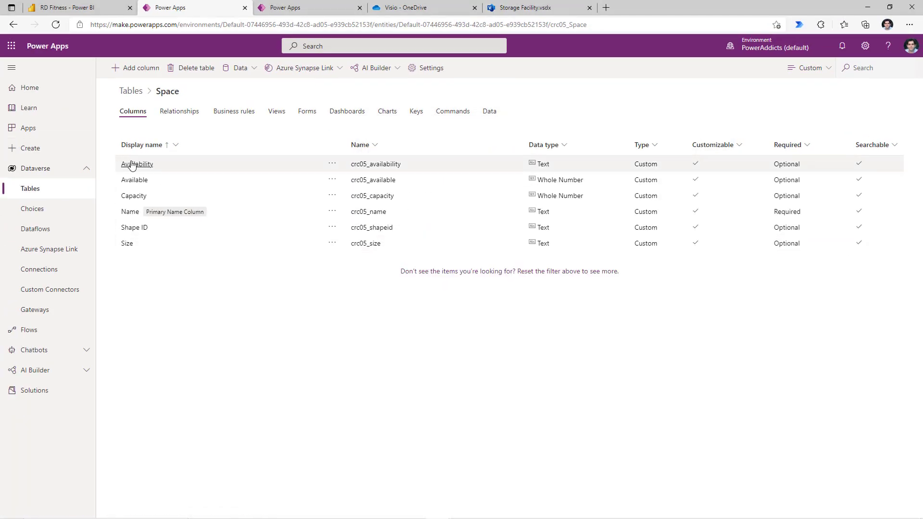
- Return to the RD Fitness report in Power BI and inspect the color assigned to the 0 to 40 availability range
click(73, 8)
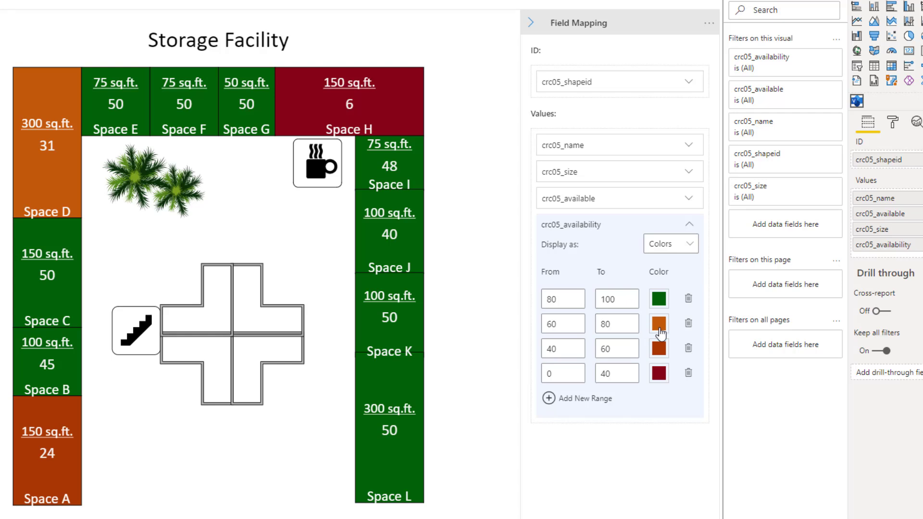
click(659, 374)
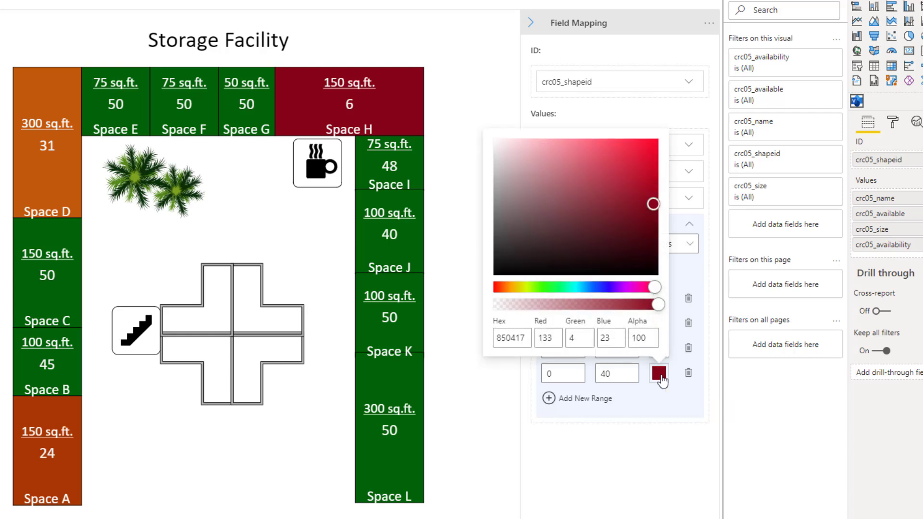
click(508, 263)
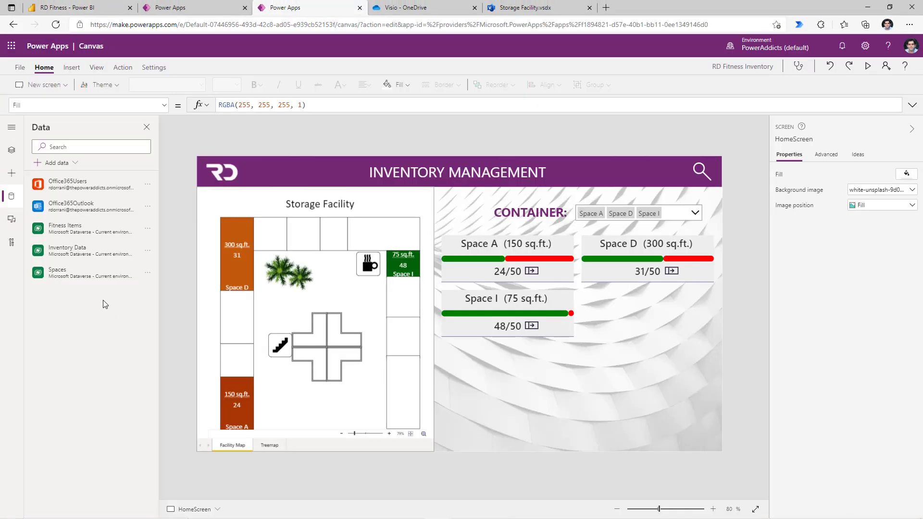
- In the RD Fitness Inventory canvas app, set the Container combo box's Items property to Spaces
click(614, 217)
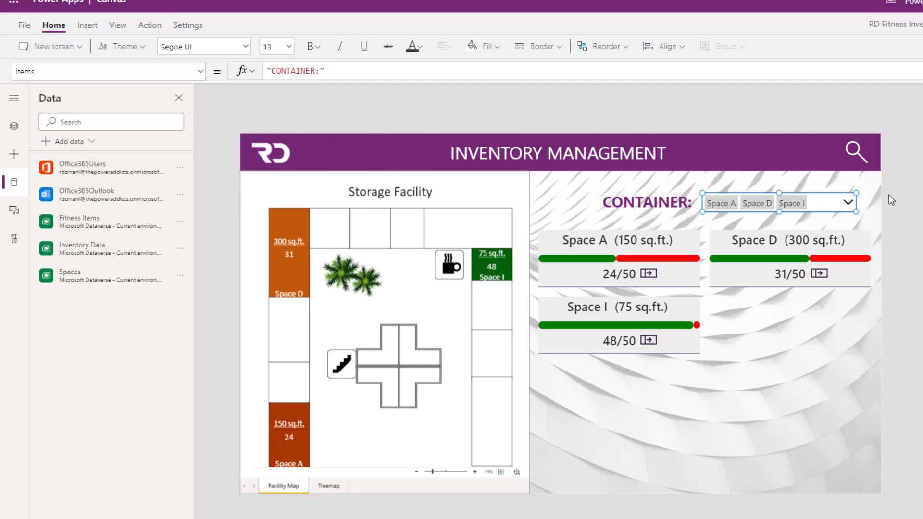
triple_click(291, 70)
text(Spaces)
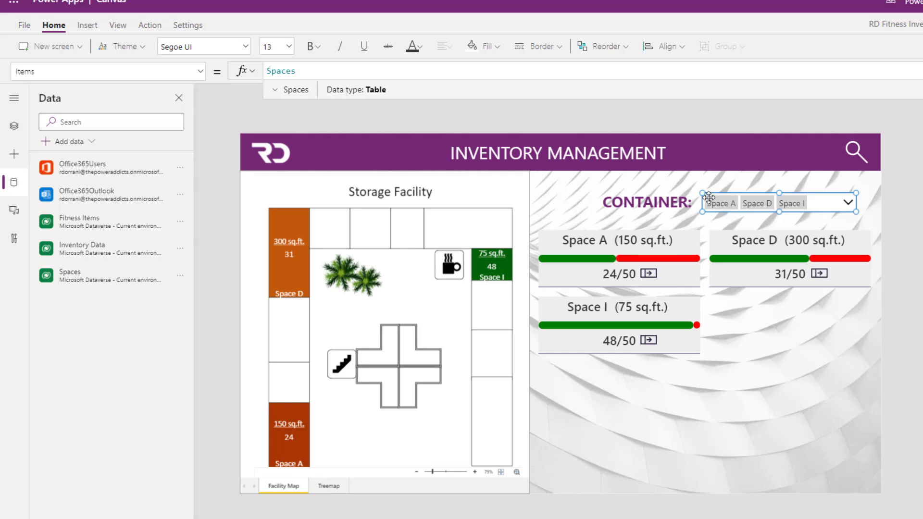
- Examine the Power BI tile's TileUrl formula, which filters crc05_space/crc05_shapeid by the Shape IDs selected in cbContainer
click(391, 382)
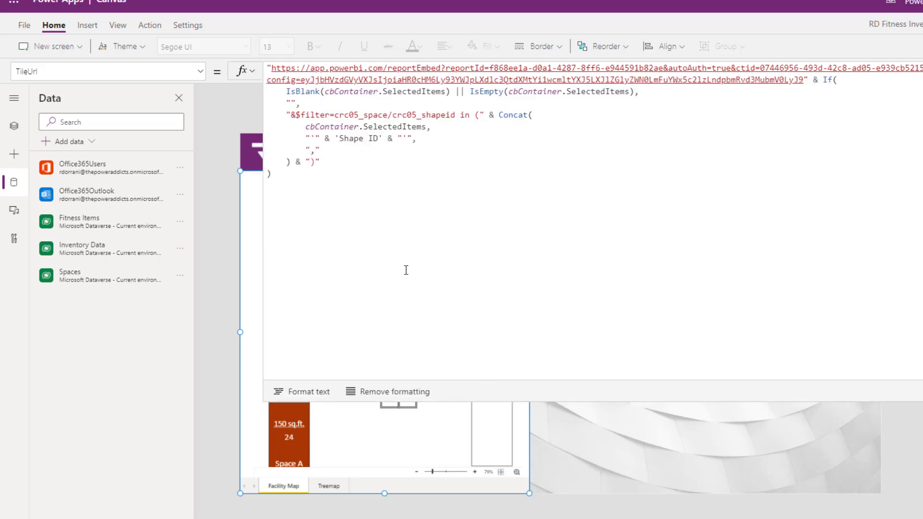
click(406, 268)
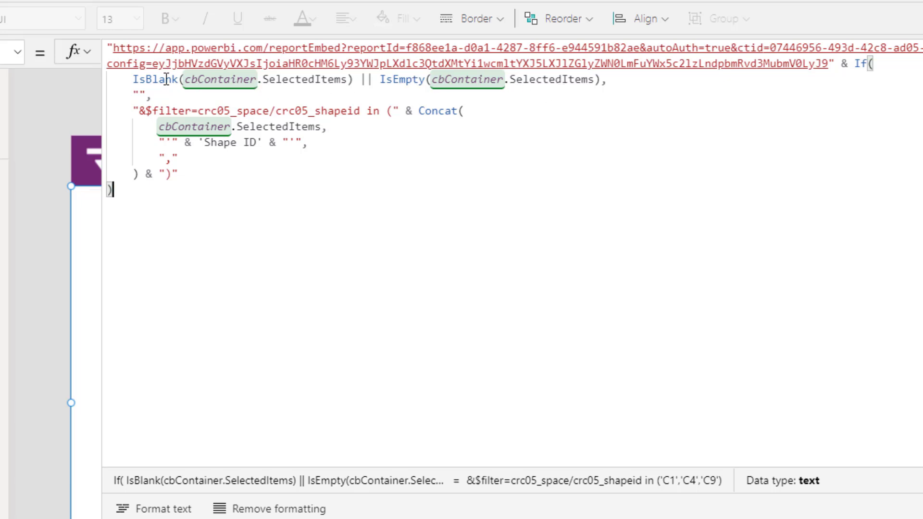
double_click(220, 108)
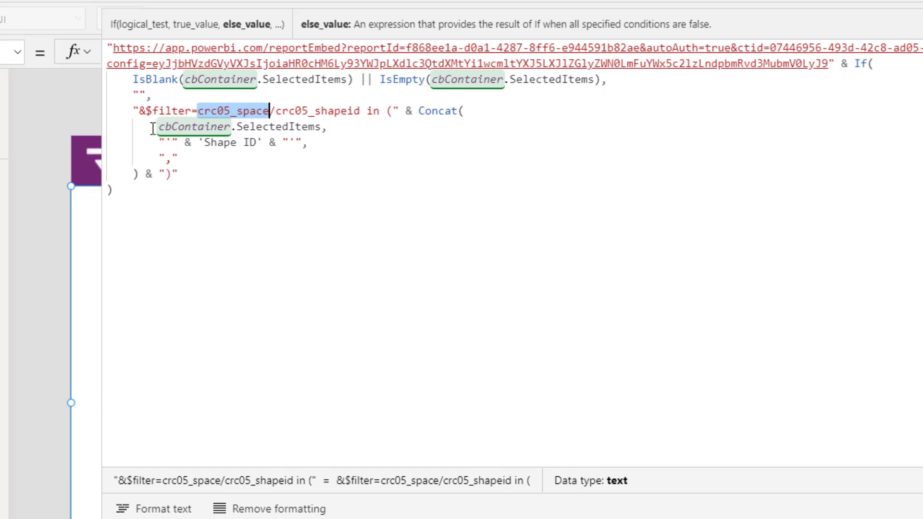
drag(146, 128, 313, 139)
click(394, 190)
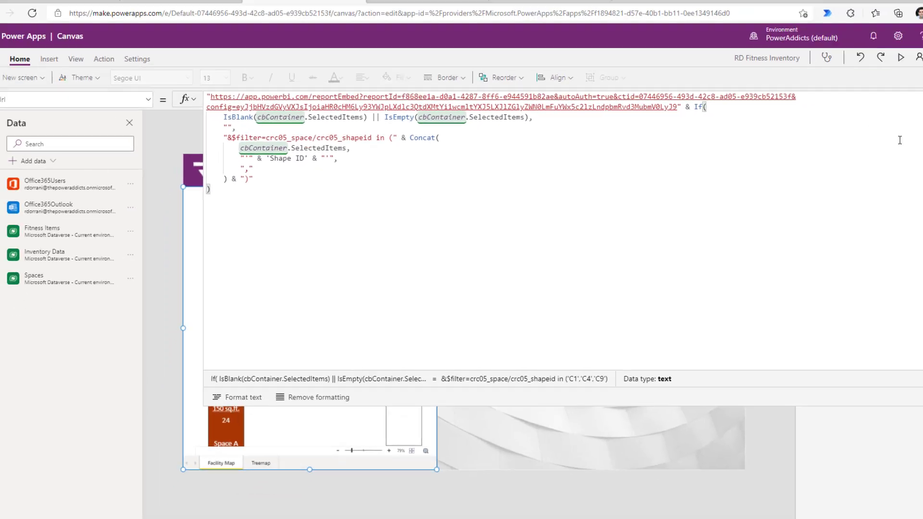
click(911, 106)
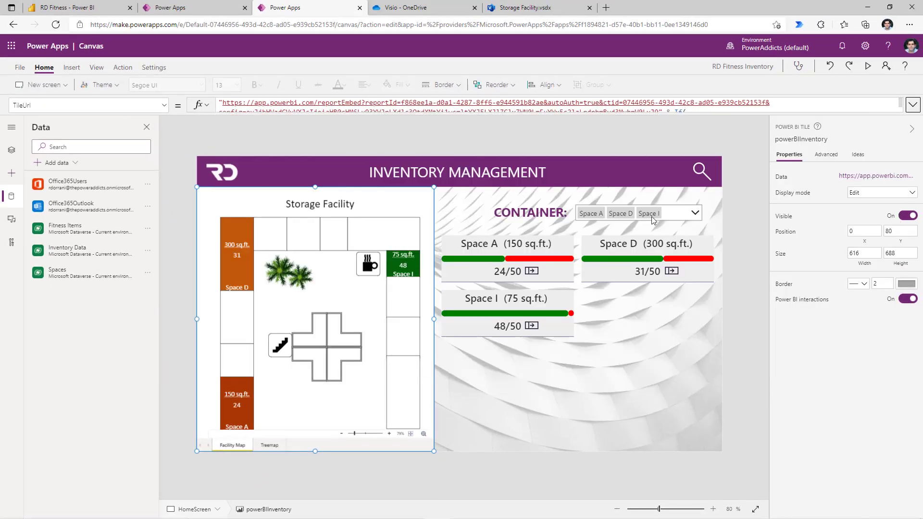
- Preview the RD Fitness Inventory app to check the embedded storage map and container filter
key(F5)
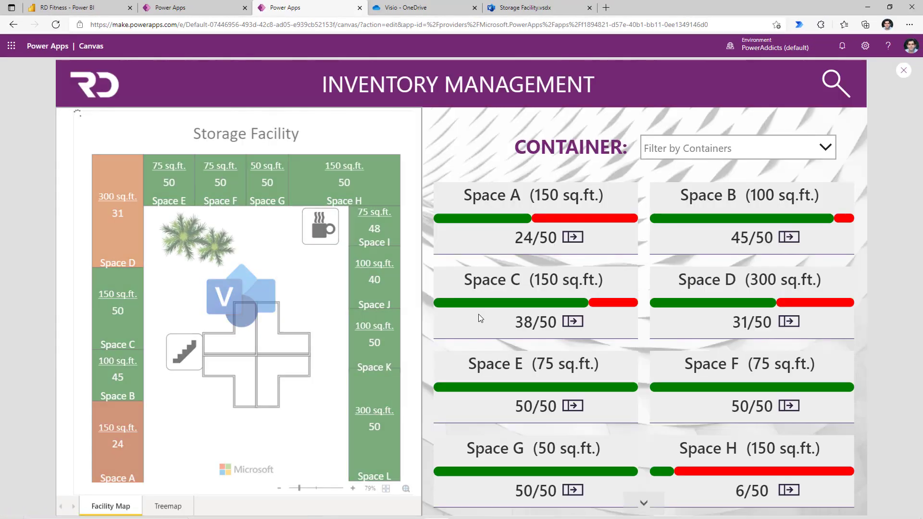